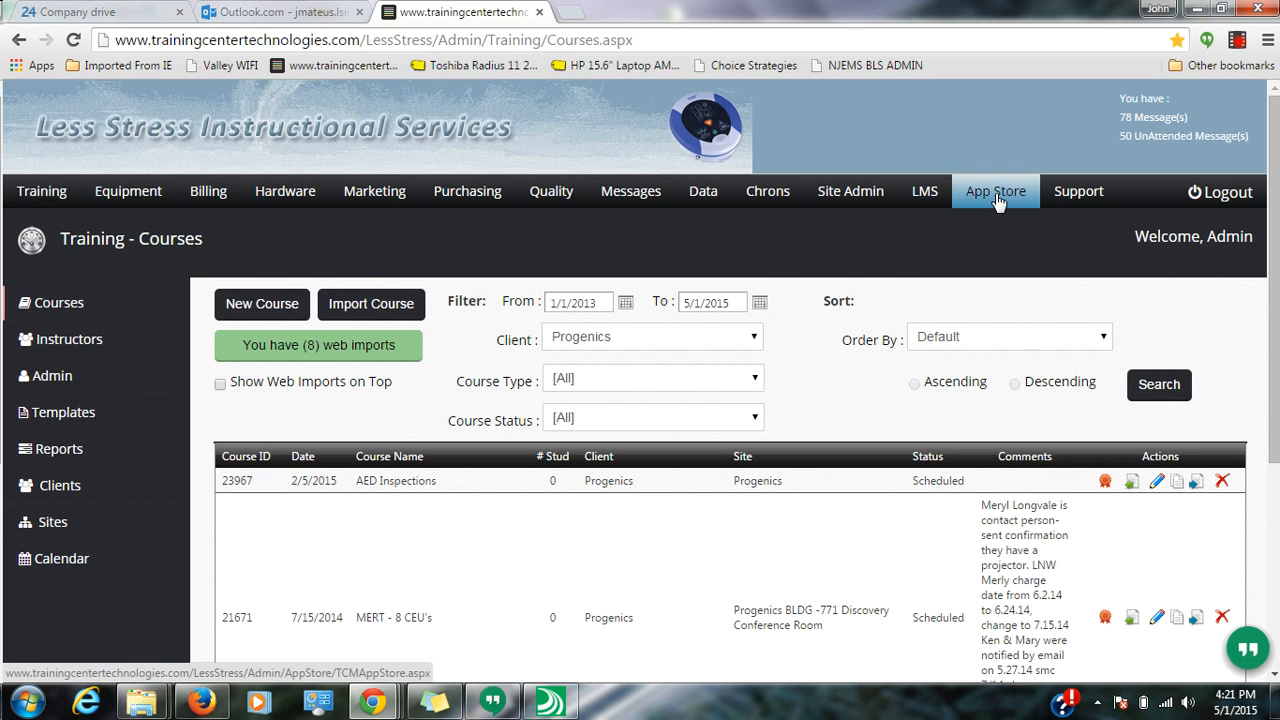
- Start a new course type named '_LMS Course_' from the Admin page
{"action": "left_click", "coordinate": [54, 375]}
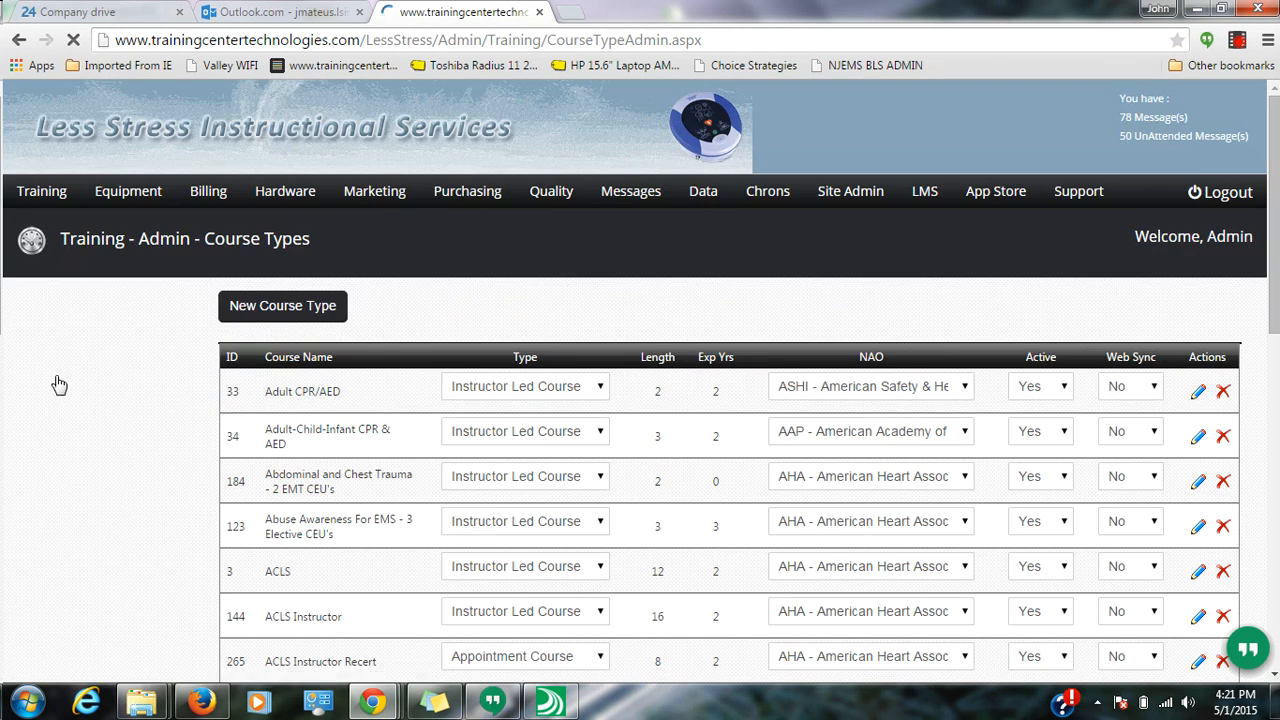
{"action": "left_click", "coordinate": [264, 311]}
{"action": "left_click", "coordinate": [494, 215]}
{"action": "type", "text": "_"}
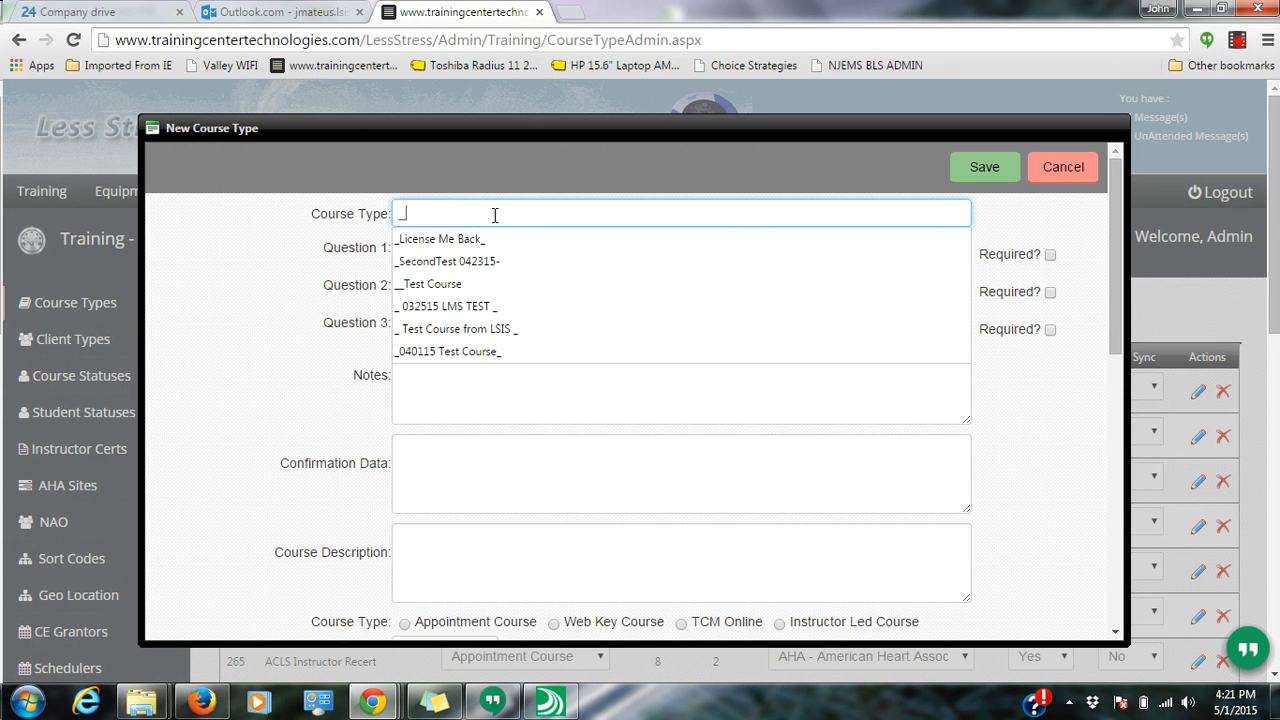
{"action": "type", "text": "LMS Co"}
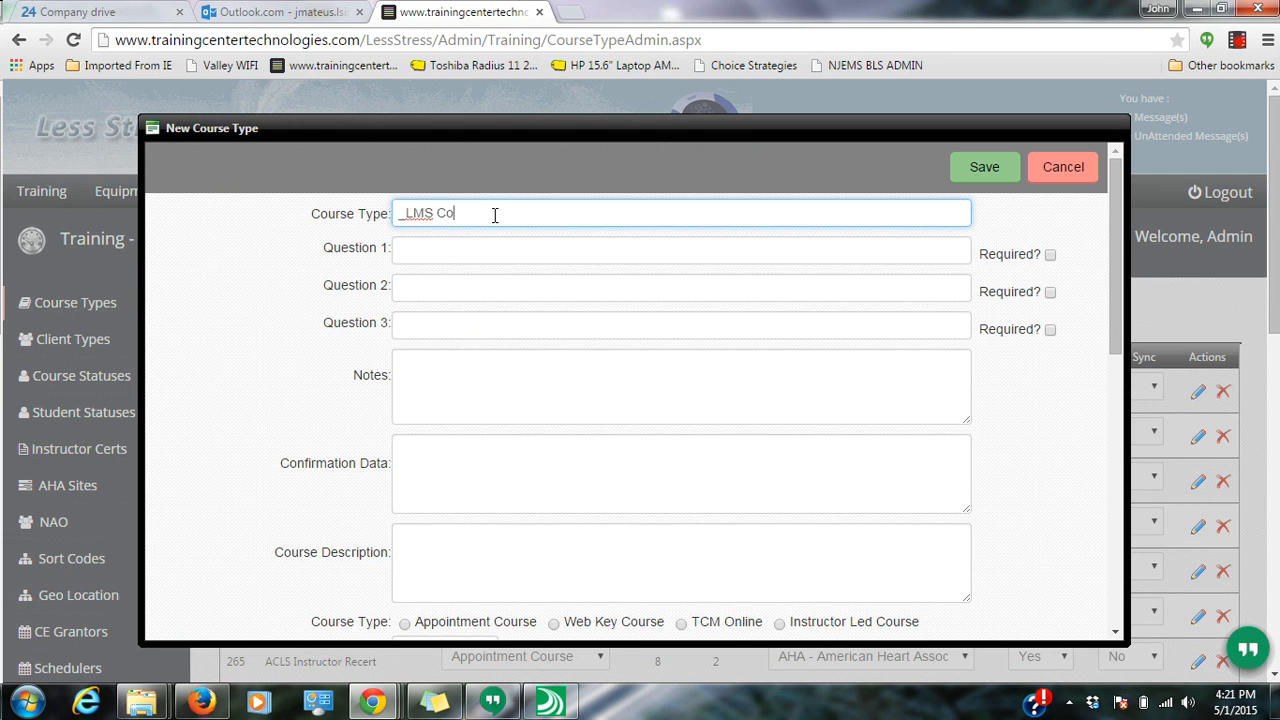
{"action": "type", "text": "urse _"}
- Set the course length to 1.0 and the course type to TCM Online
{"action": "scroll", "coordinate": [508, 303], "scroll_direction": "down", "scroll_amount": 1}
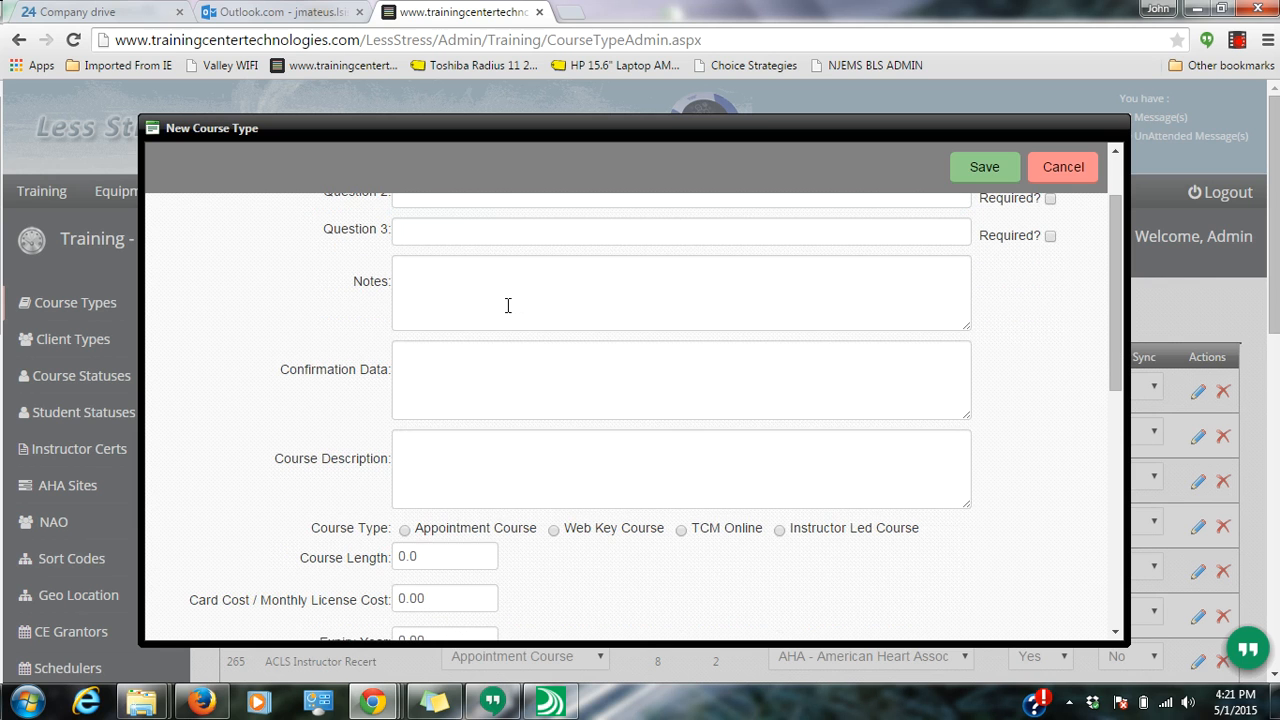
{"action": "left_click", "coordinate": [433, 554]}
{"action": "double_click", "coordinate": [433, 554]}
{"action": "type", "text": "1.0"}
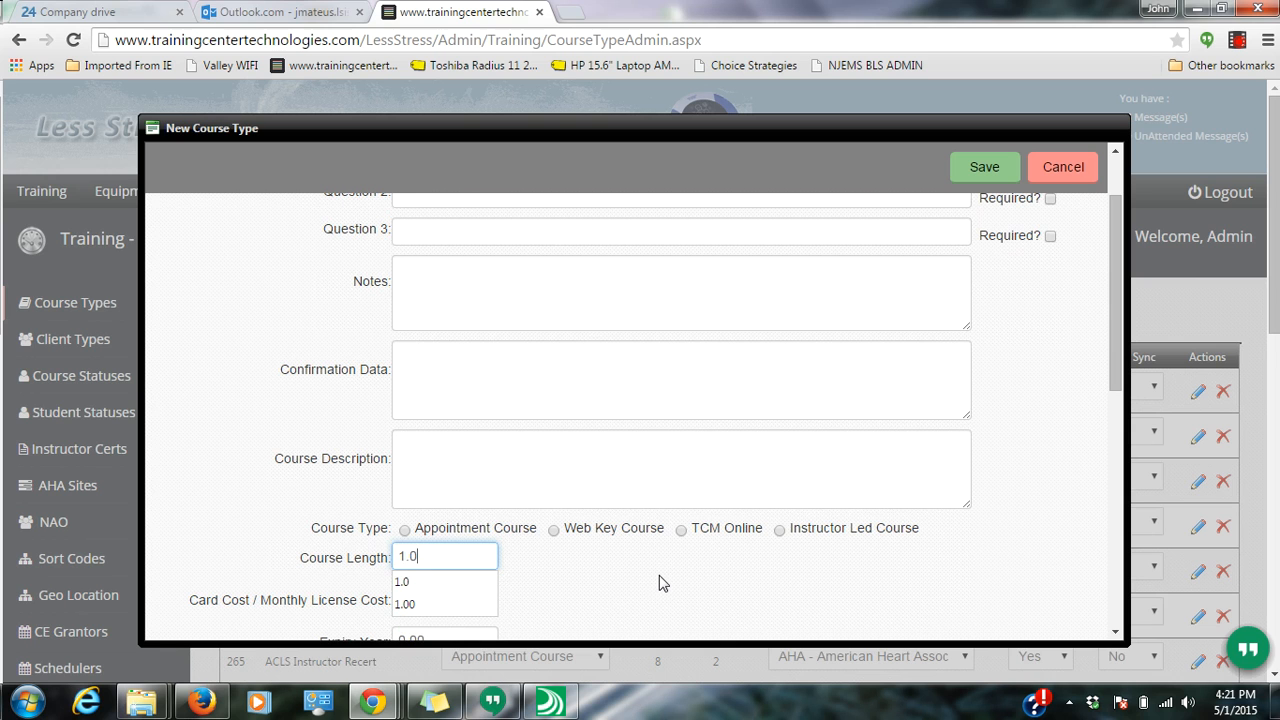
{"action": "left_click", "coordinate": [675, 469]}
{"action": "scroll", "coordinate": [688, 522], "scroll_direction": "down", "scroll_amount": 1}
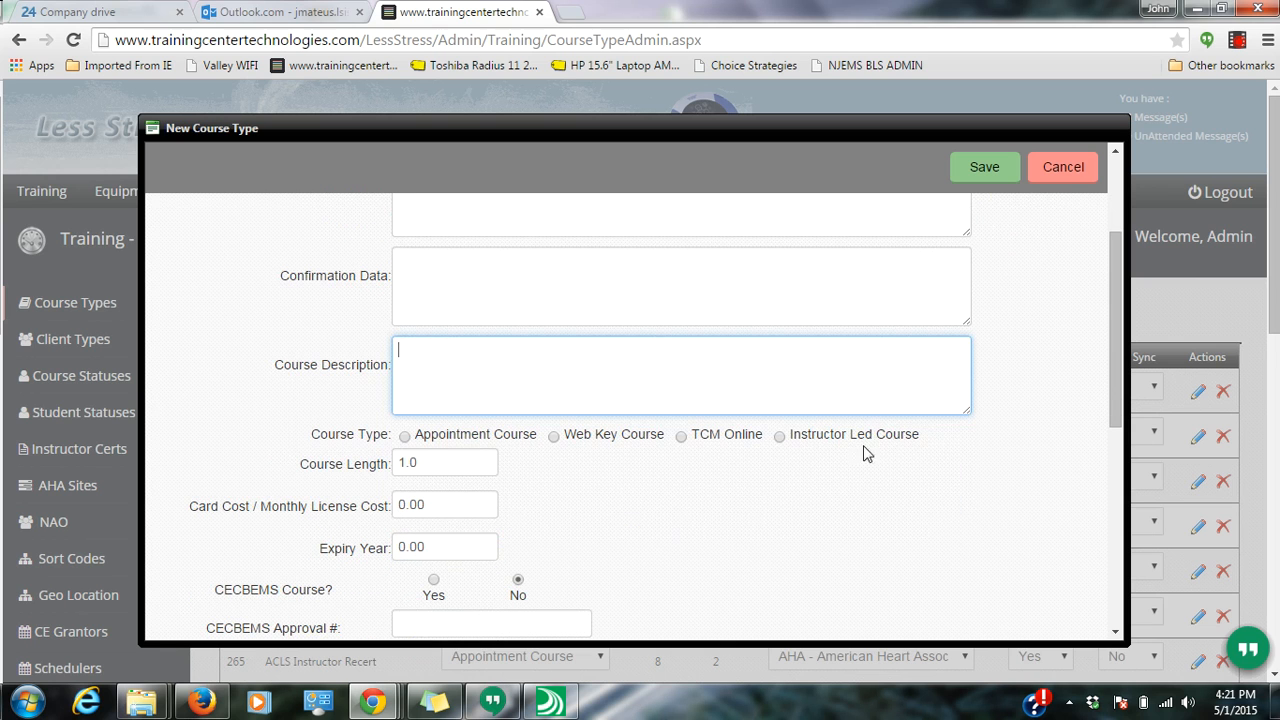
{"action": "left_click", "coordinate": [936, 441]}
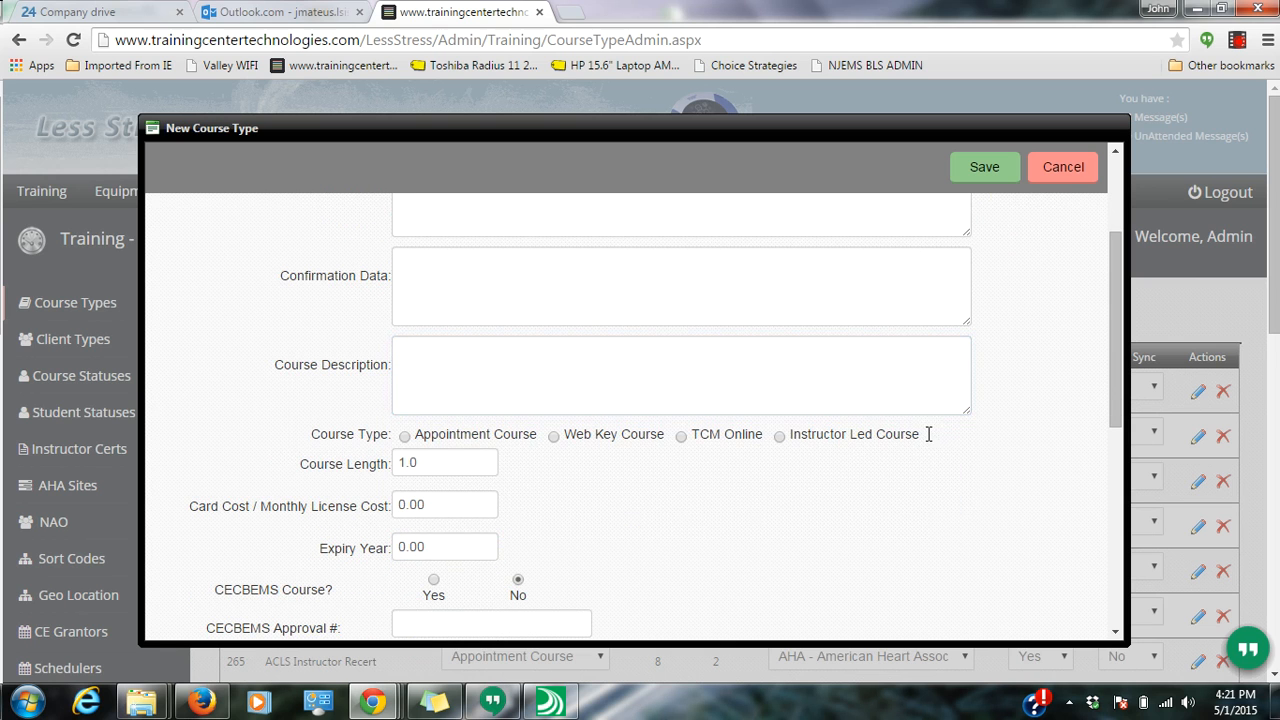
{"action": "left_click", "coordinate": [680, 437]}
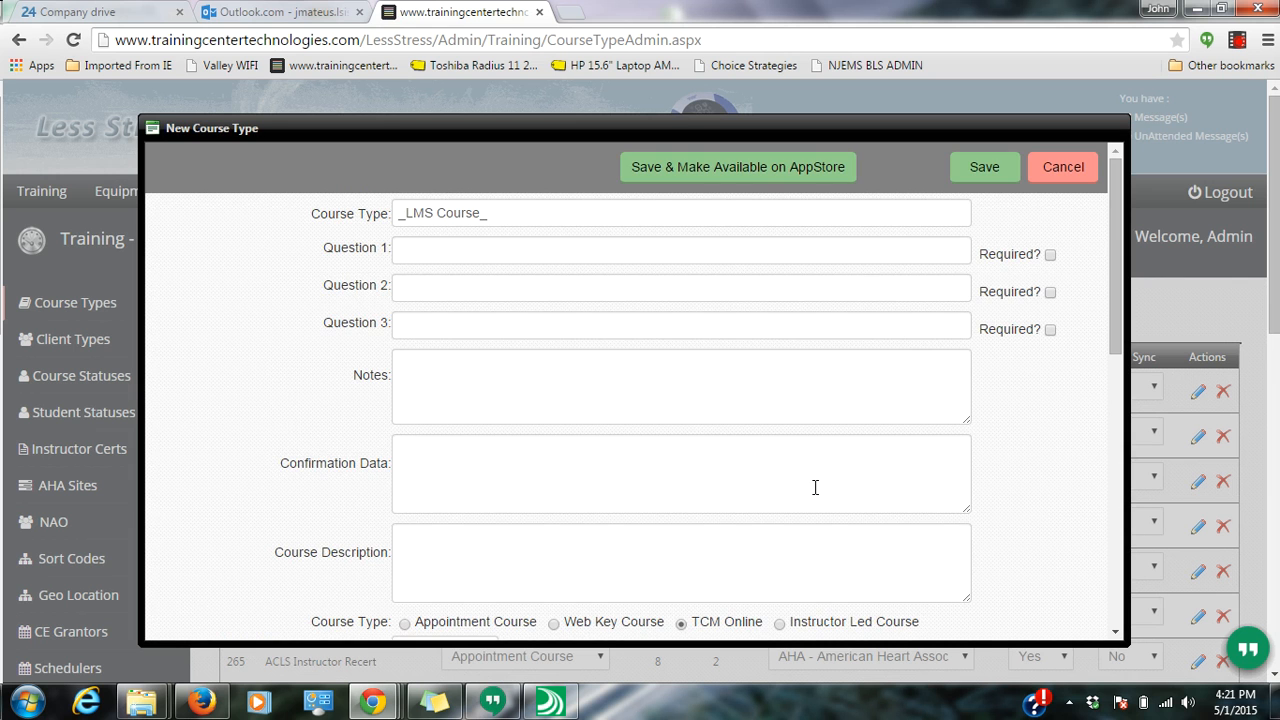
- Fill in Notes 'notes', Confirmation Data 'confirmation stuff', and a short course description
{"action": "scroll", "coordinate": [815, 487], "scroll_direction": "down", "scroll_amount": 3}
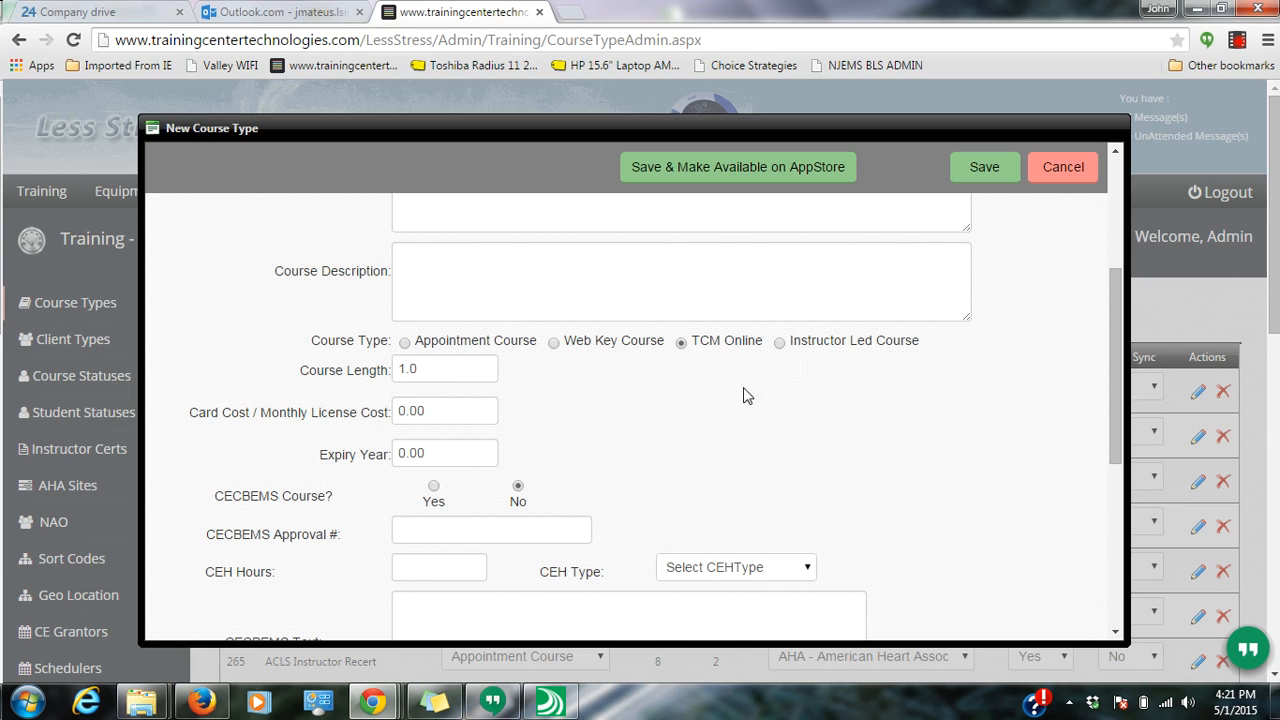
{"action": "scroll", "coordinate": [657, 374], "scroll_direction": "up", "scroll_amount": 3}
{"action": "left_click", "coordinate": [640, 414]}
{"action": "type", "text": "notes"}
{"action": "left_click", "coordinate": [606, 464]}
{"action": "type", "text": "confirmation stuff"}
{"action": "key", "text": "Tab"}
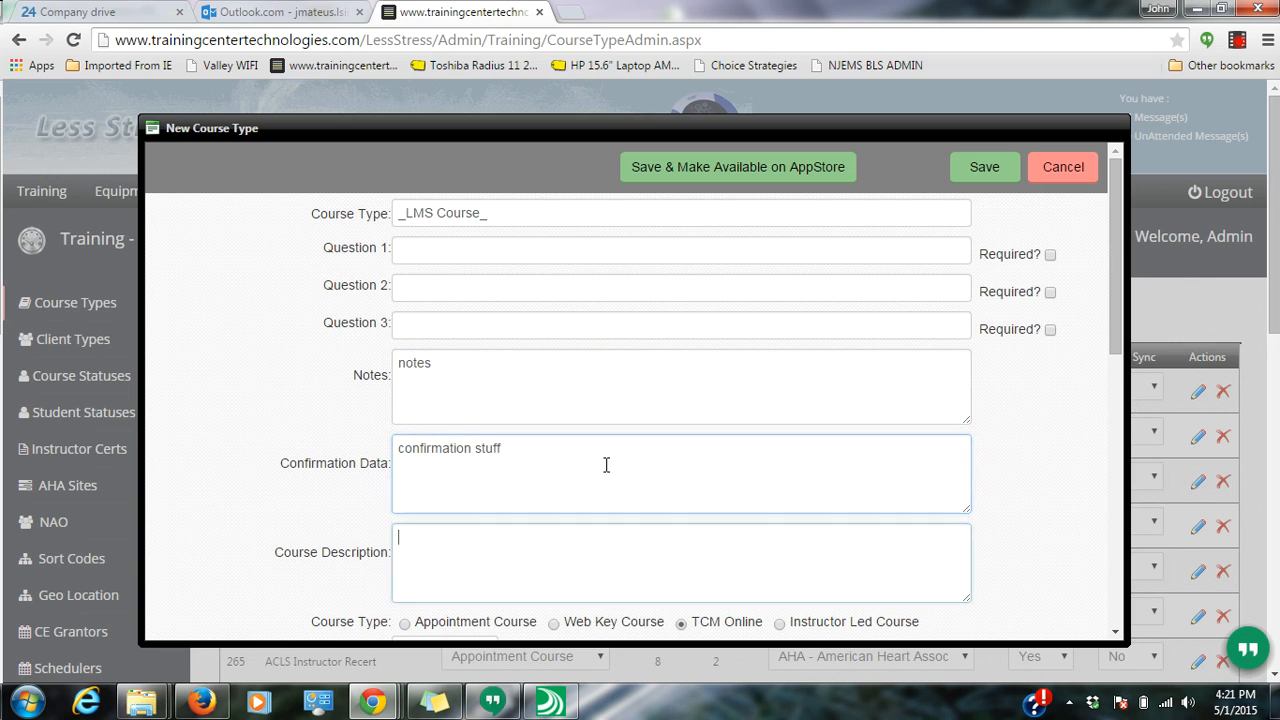
{"action": "type", "text": "Described course s"}
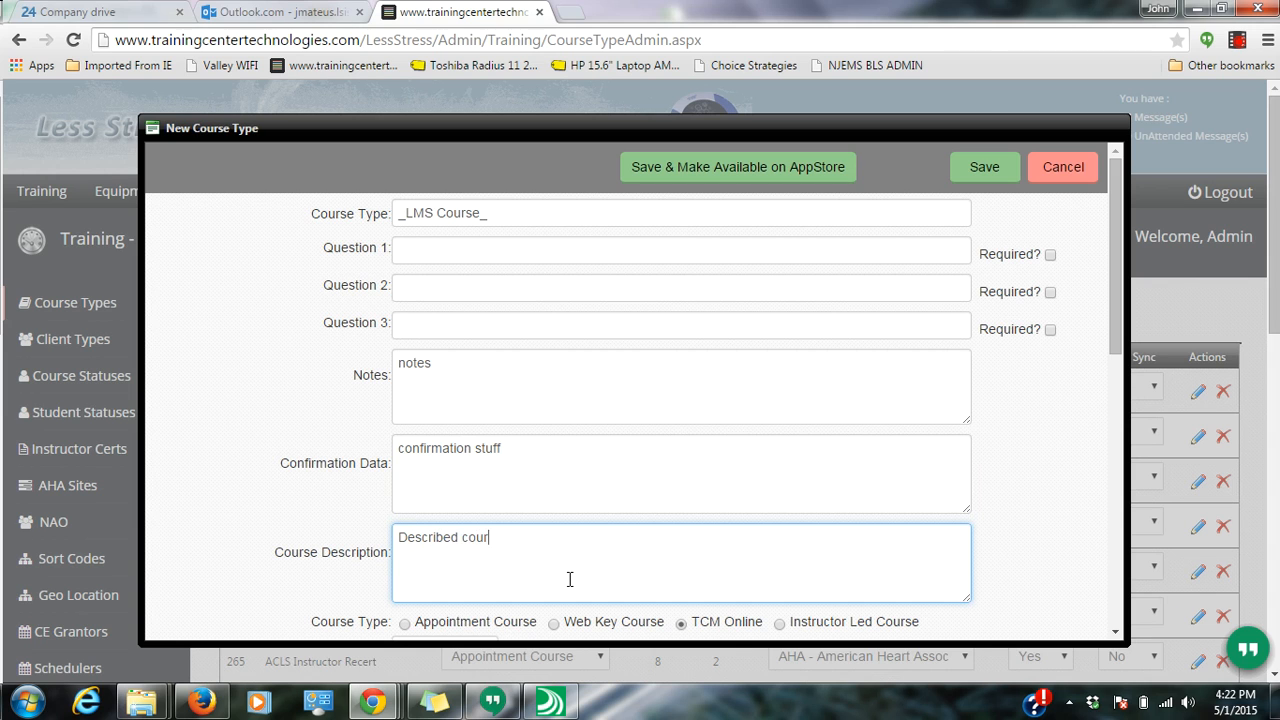
{"action": "key", "text": "BackSpace"}
{"action": "type", "text": "stuff"}
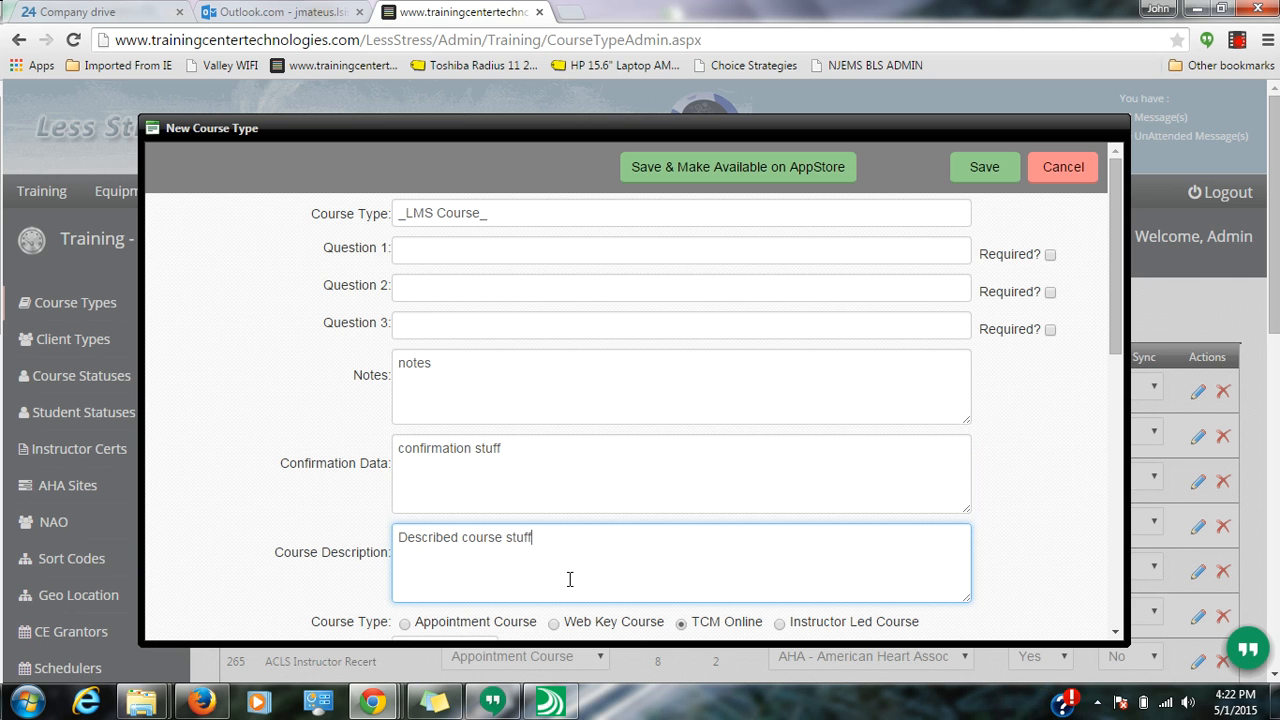
- Save the _LMS Course_ course type, check its TCM Online list entry, and go to LMS
{"action": "left_click", "coordinate": [981, 178]}
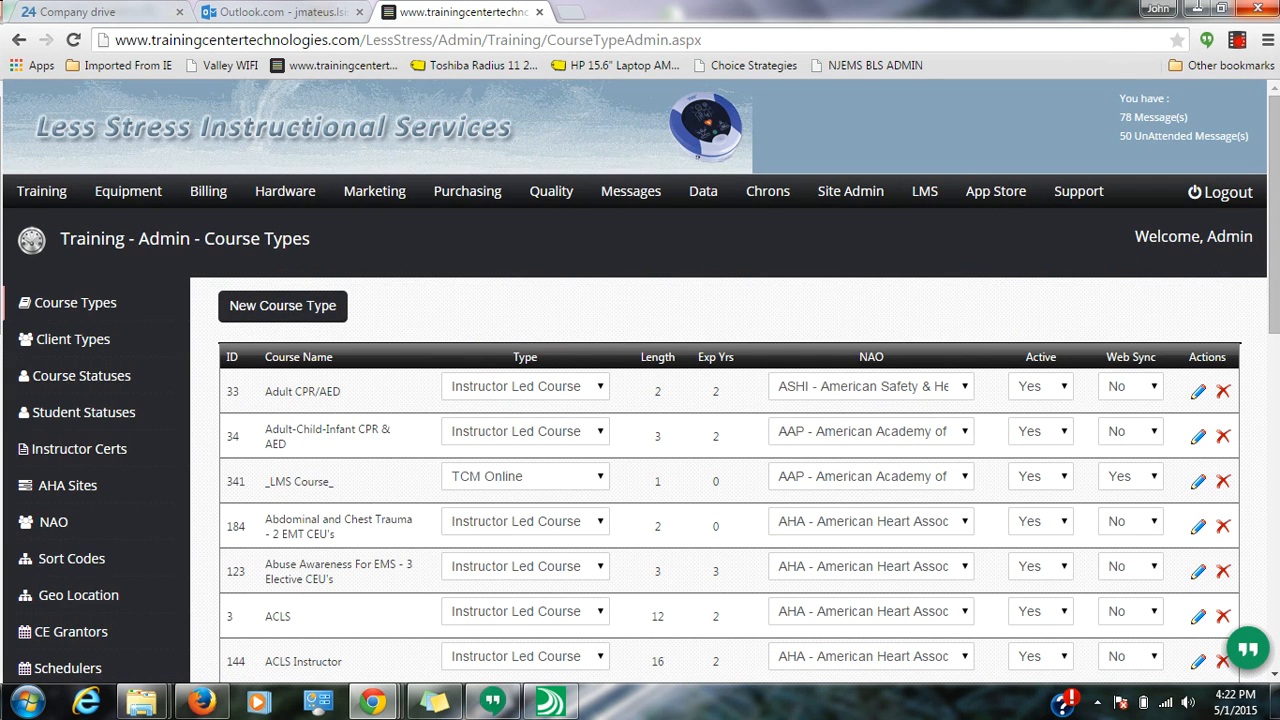
{"action": "left_click_drag", "start_coordinate": [334, 489], "coordinate": [262, 490]}
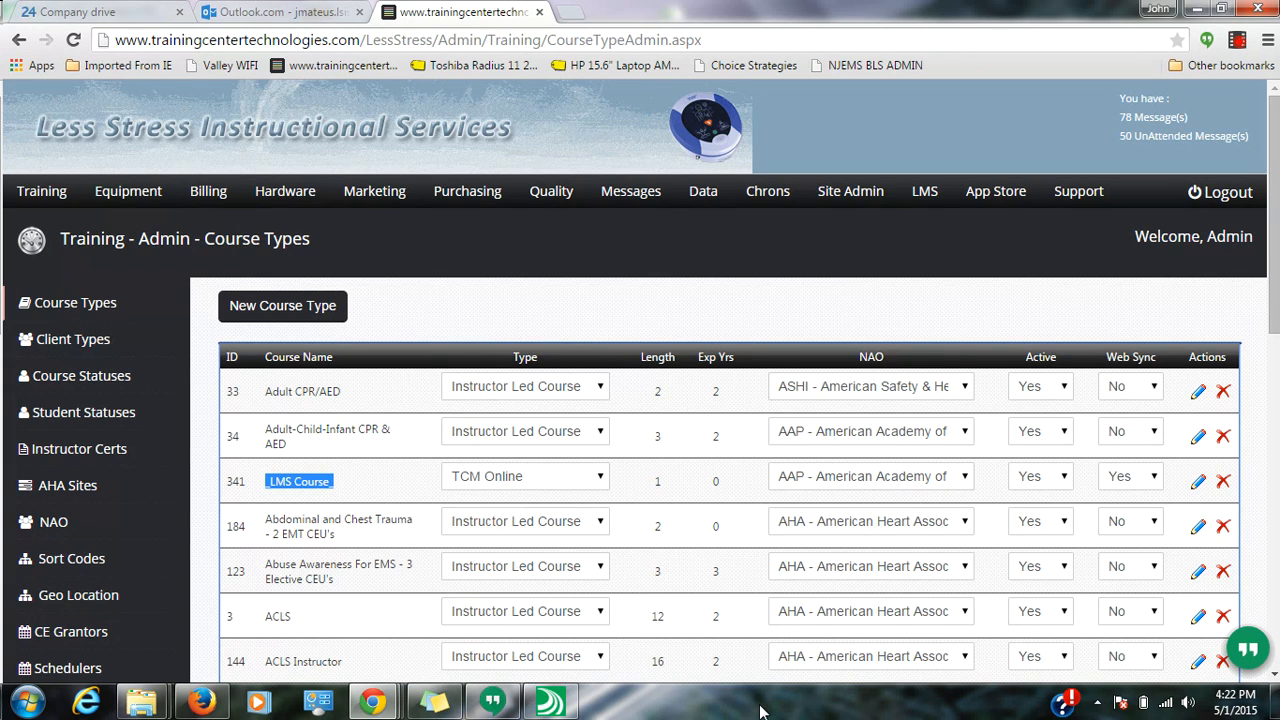
{"action": "left_click", "coordinate": [582, 482]}
{"action": "left_click", "coordinate": [582, 482]}
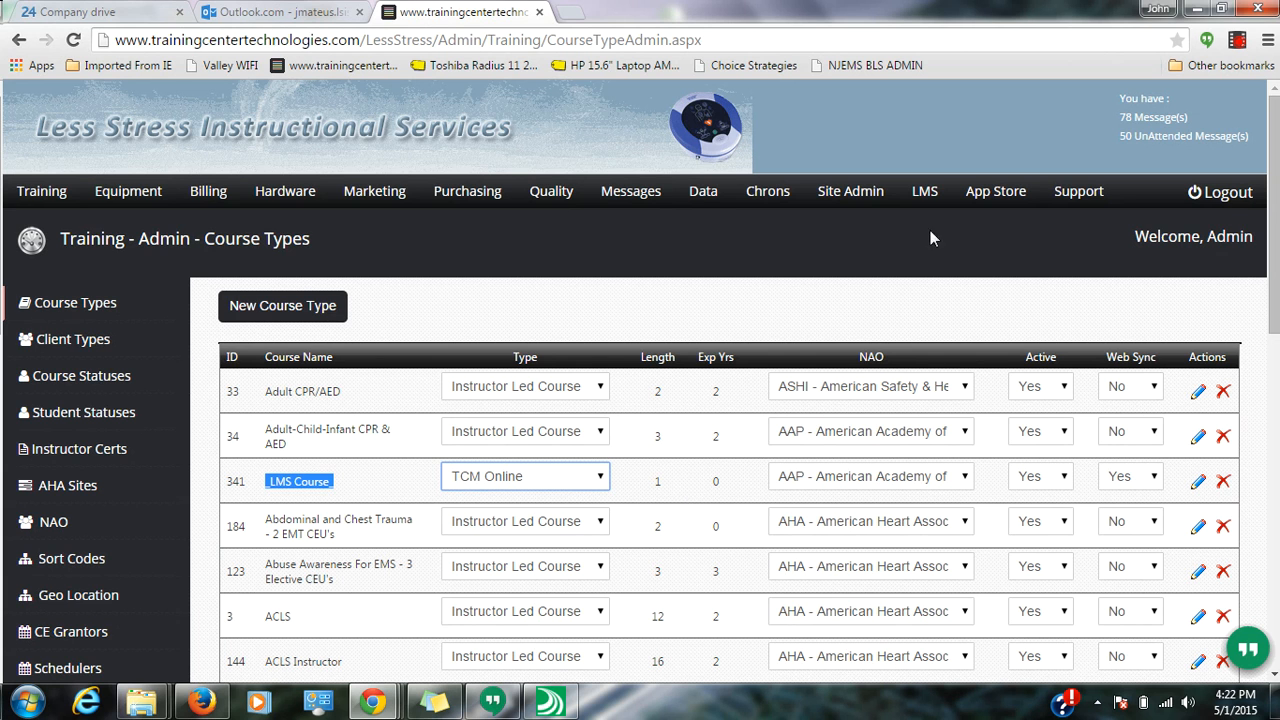
{"action": "left_click", "coordinate": [925, 200]}
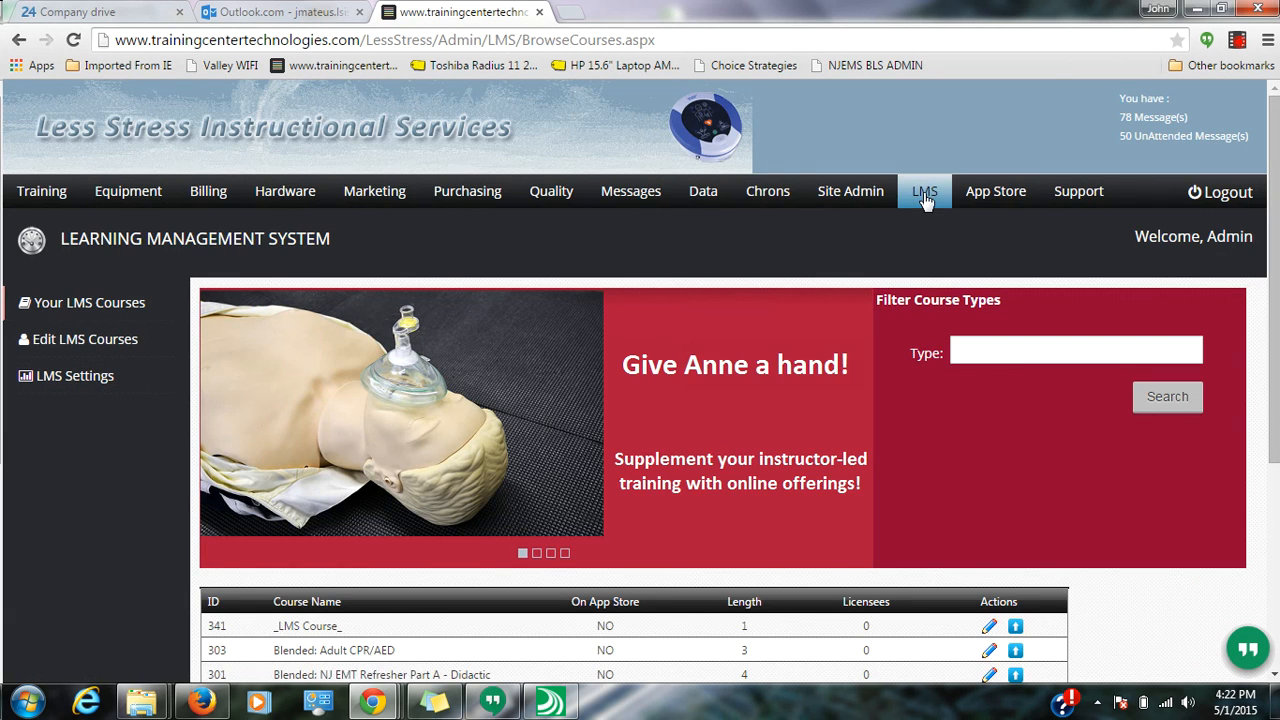
- Open Edit LMS Courses with _LMS Course_ as the upload target, then return to WebPlus
{"action": "left_click", "coordinate": [70, 345]}
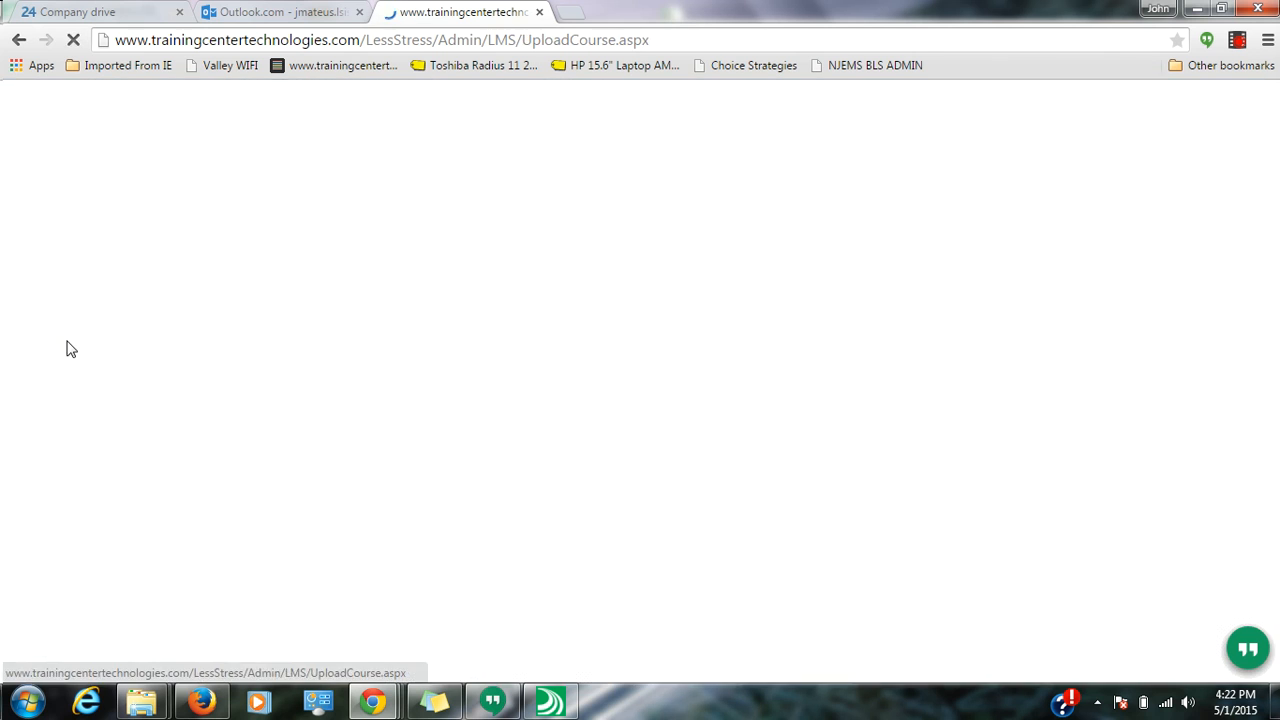
{"action": "left_click", "coordinate": [677, 403]}
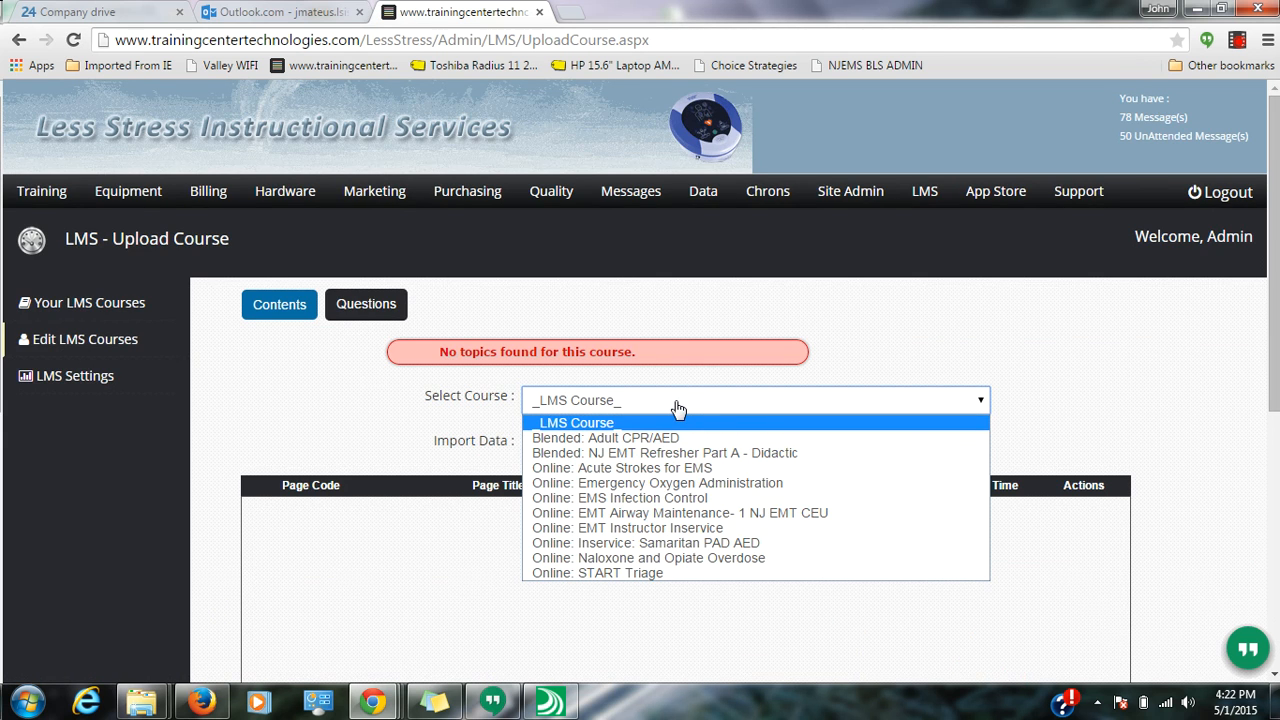
{"action": "left_click", "coordinate": [743, 418]}
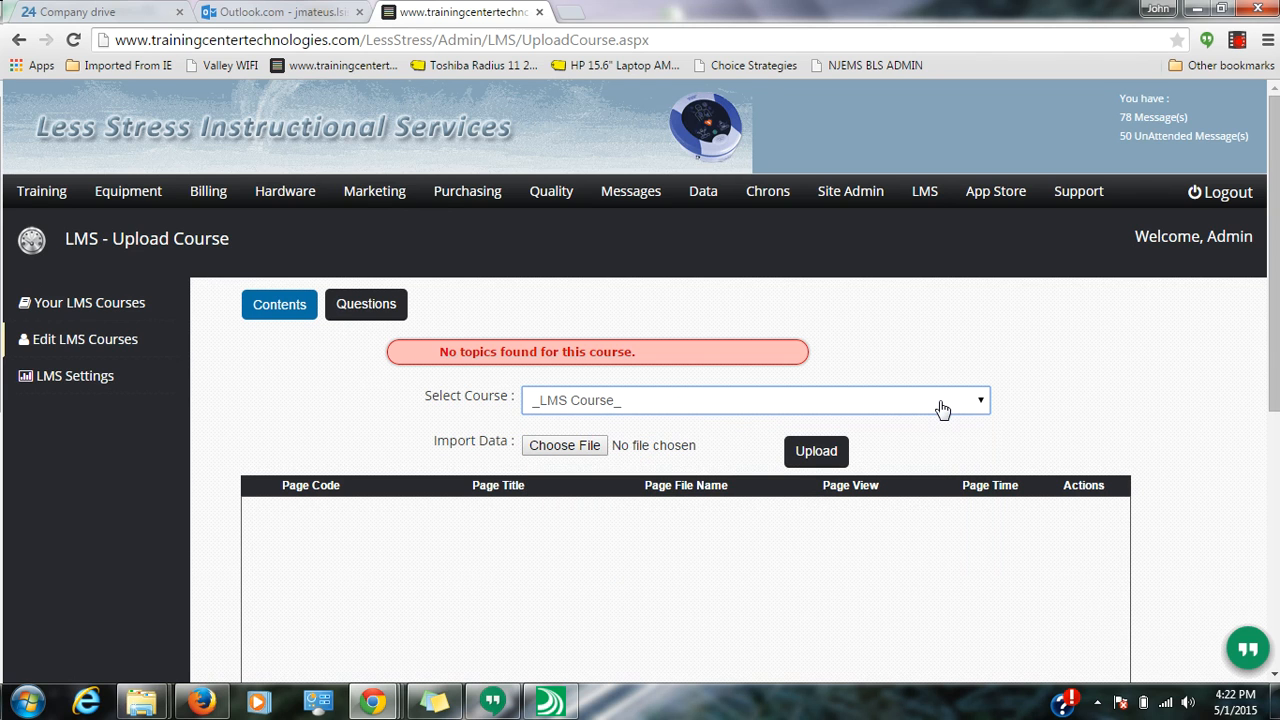
{"action": "scroll", "coordinate": [1031, 397], "scroll_direction": "down", "scroll_amount": 2}
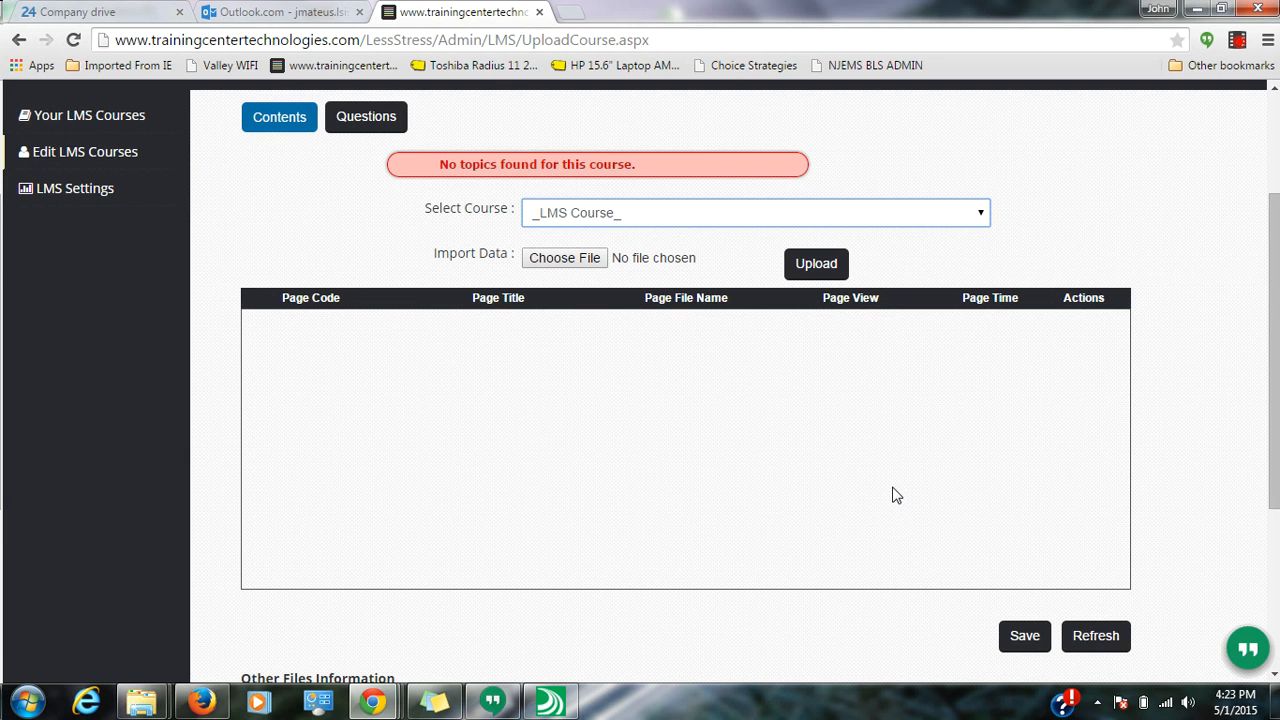
{"action": "left_click", "coordinate": [548, 703]}
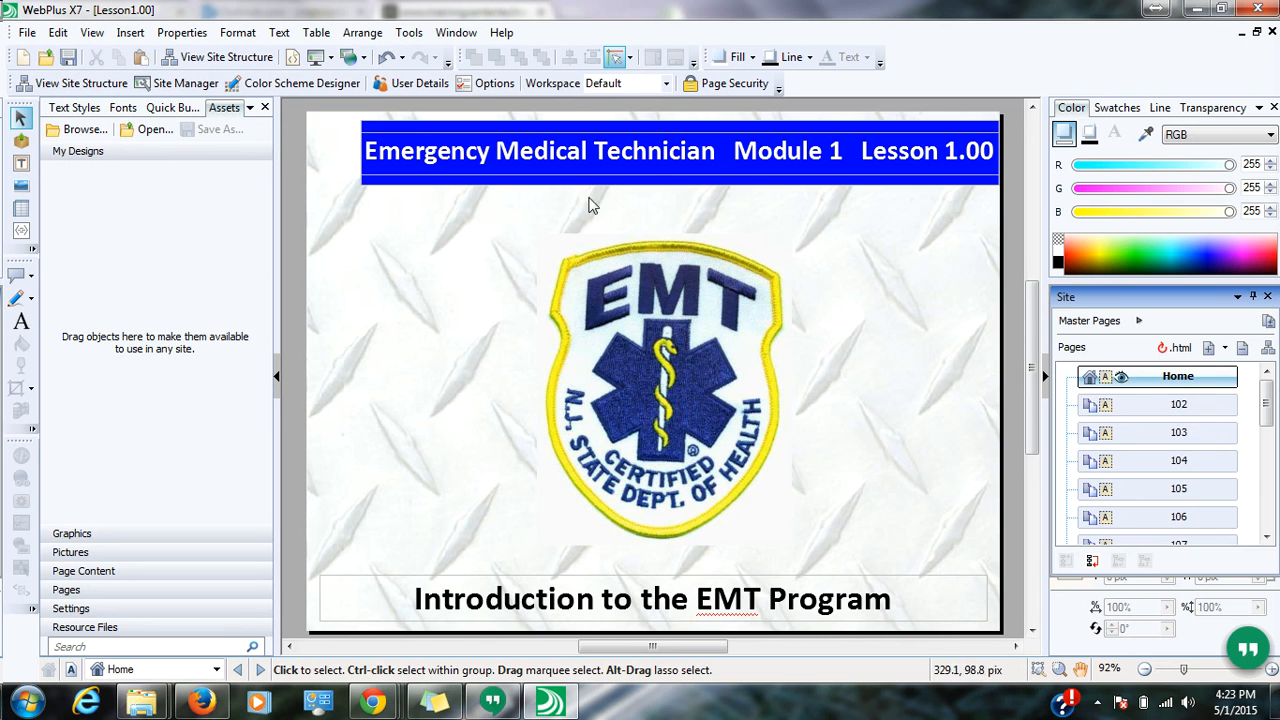
- Import the LSIslogo2015-Square logo picture and place it on the Home page
{"action": "left_click", "coordinate": [690, 268]}
{"action": "left_click", "coordinate": [360, 257]}
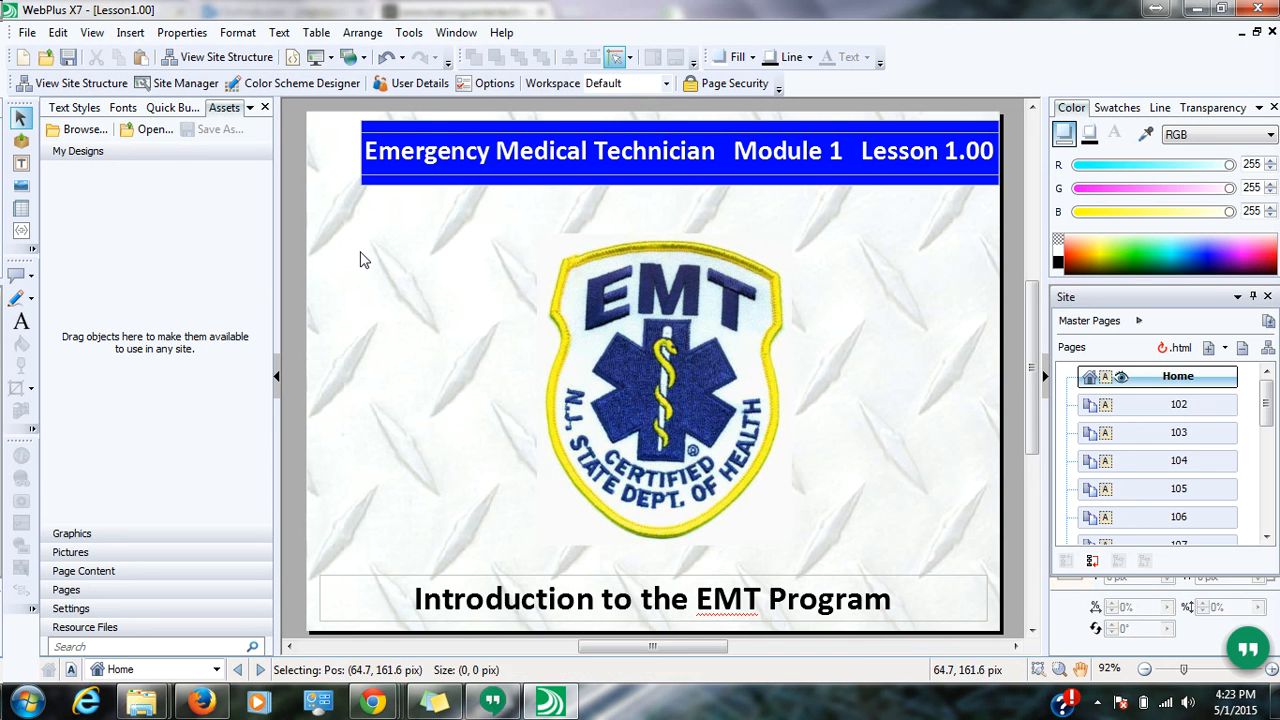
{"action": "left_click", "coordinate": [130, 32]}
{"action": "mouse_move", "coordinate": [230, 159]}
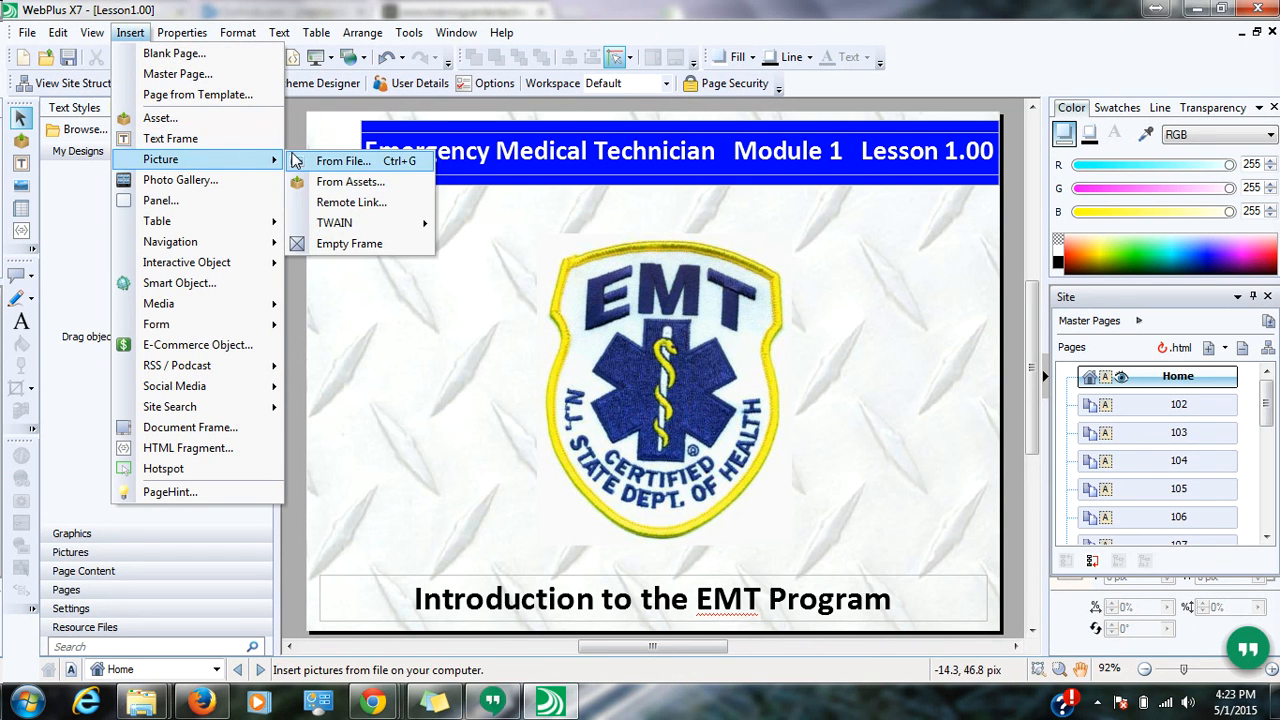
{"action": "left_click", "coordinate": [303, 165]}
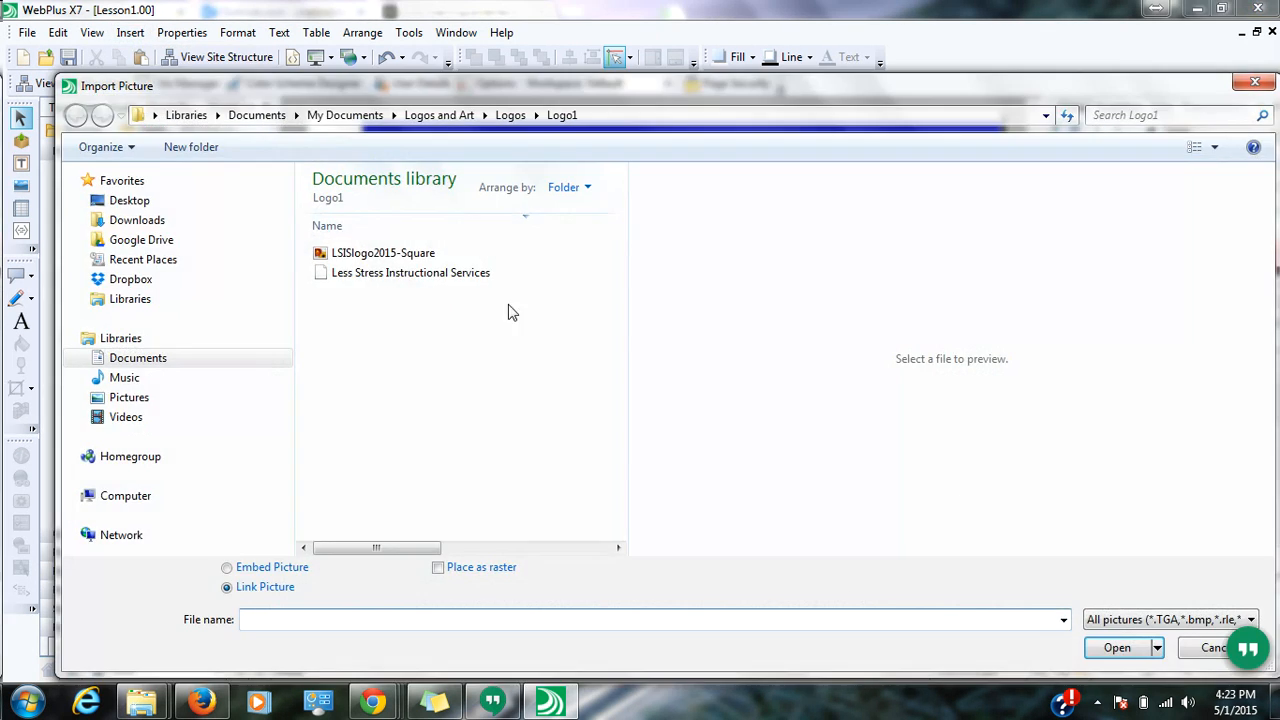
{"action": "left_click", "coordinate": [391, 256]}
{"action": "left_click", "coordinate": [1092, 654]}
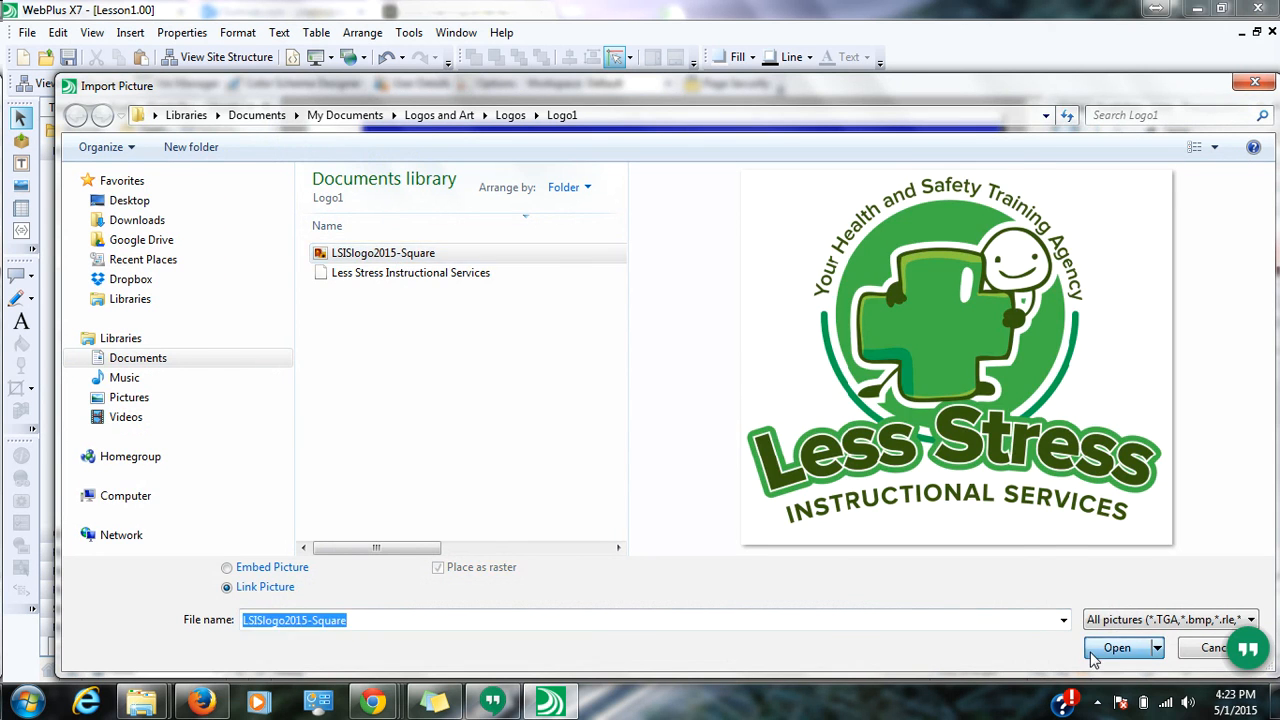
{"action": "left_click_drag", "start_coordinate": [388, 244], "coordinate": [612, 440]}
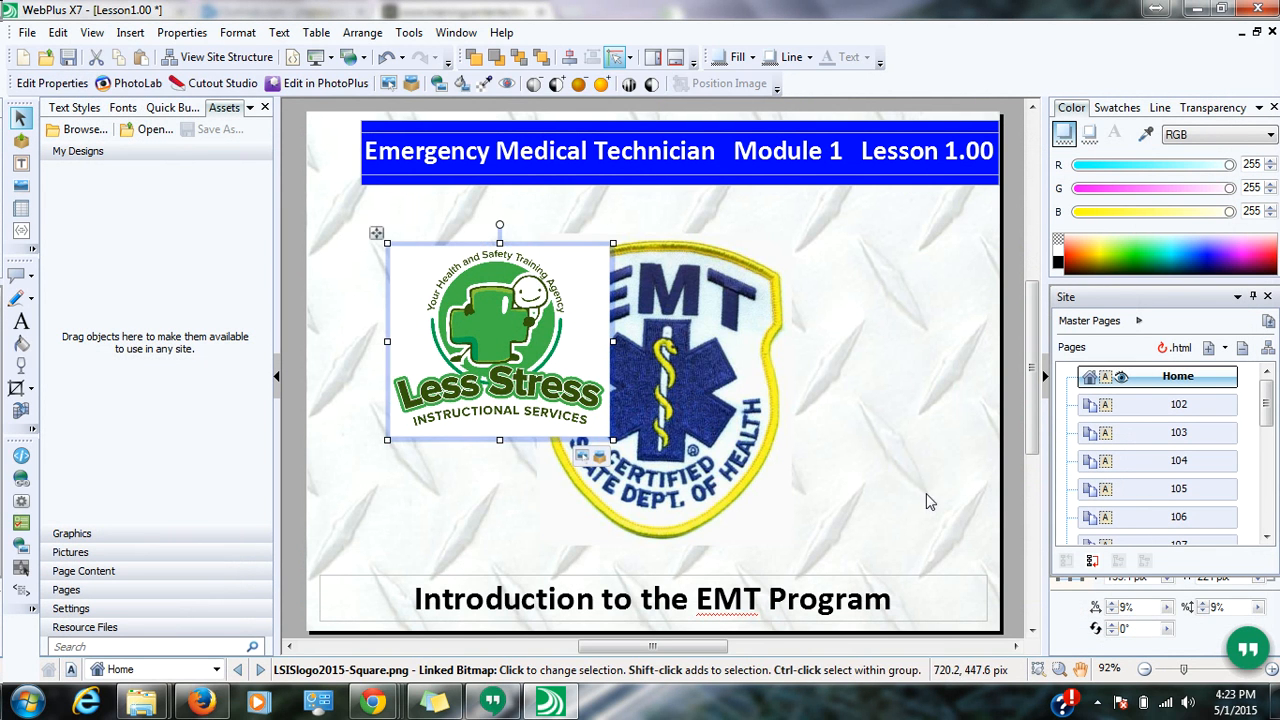
{"action": "left_click", "coordinate": [829, 366]}
- Draw a test text frame with placeholder text beside the EMT badge
{"action": "left_click", "coordinate": [136, 35]}
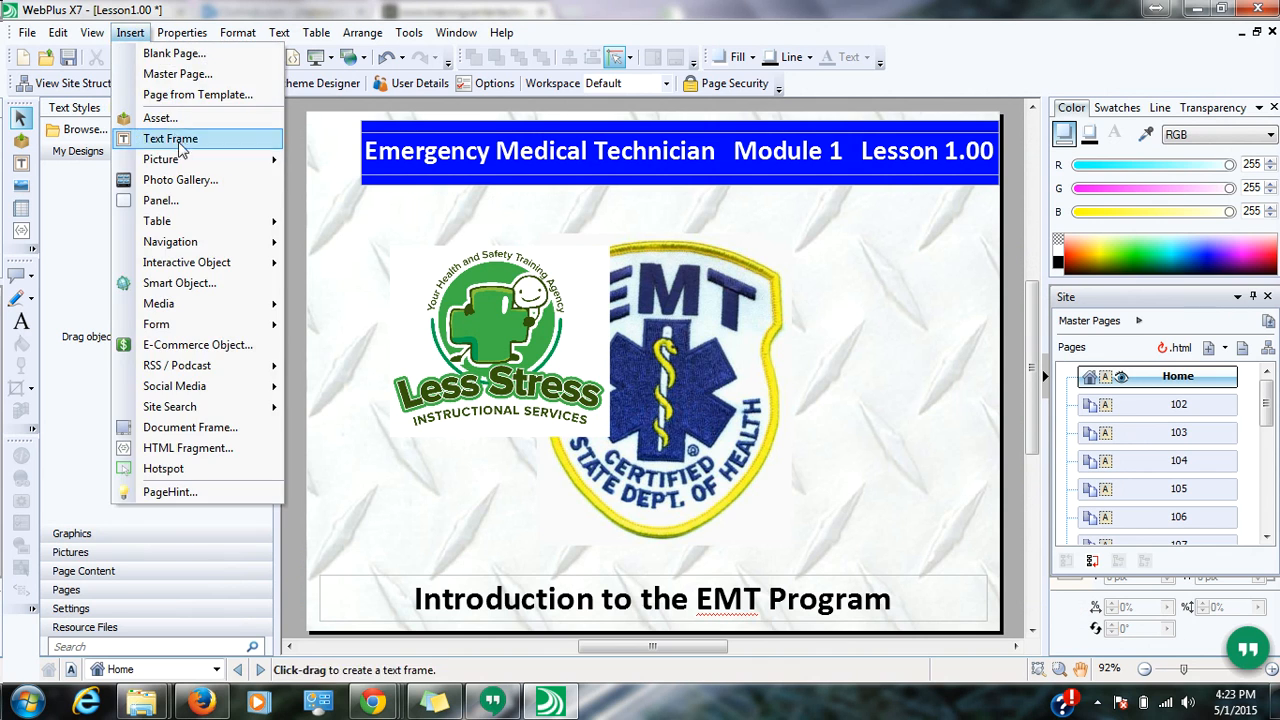
{"action": "left_click", "coordinate": [206, 137]}
{"action": "left_click_drag", "start_coordinate": [733, 235], "coordinate": [934, 425]}
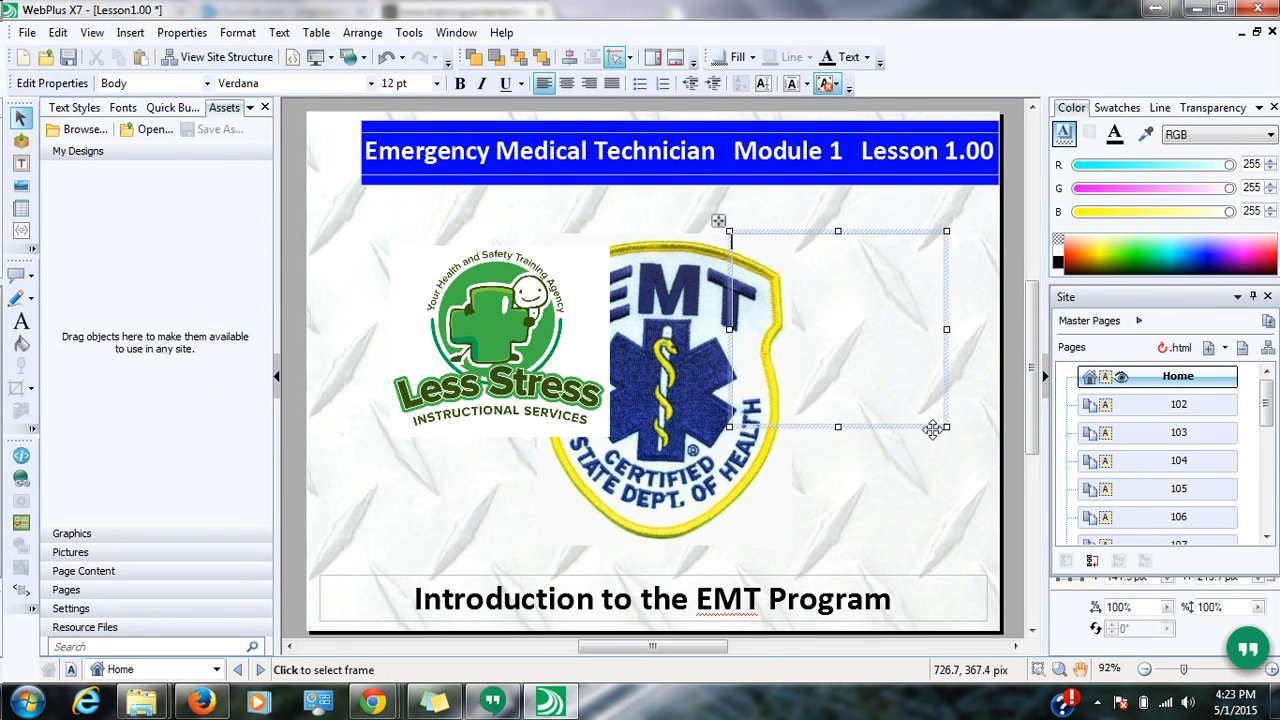
{"action": "type", "text": "dfksldfjsdlfjsdlkfjsdk"}
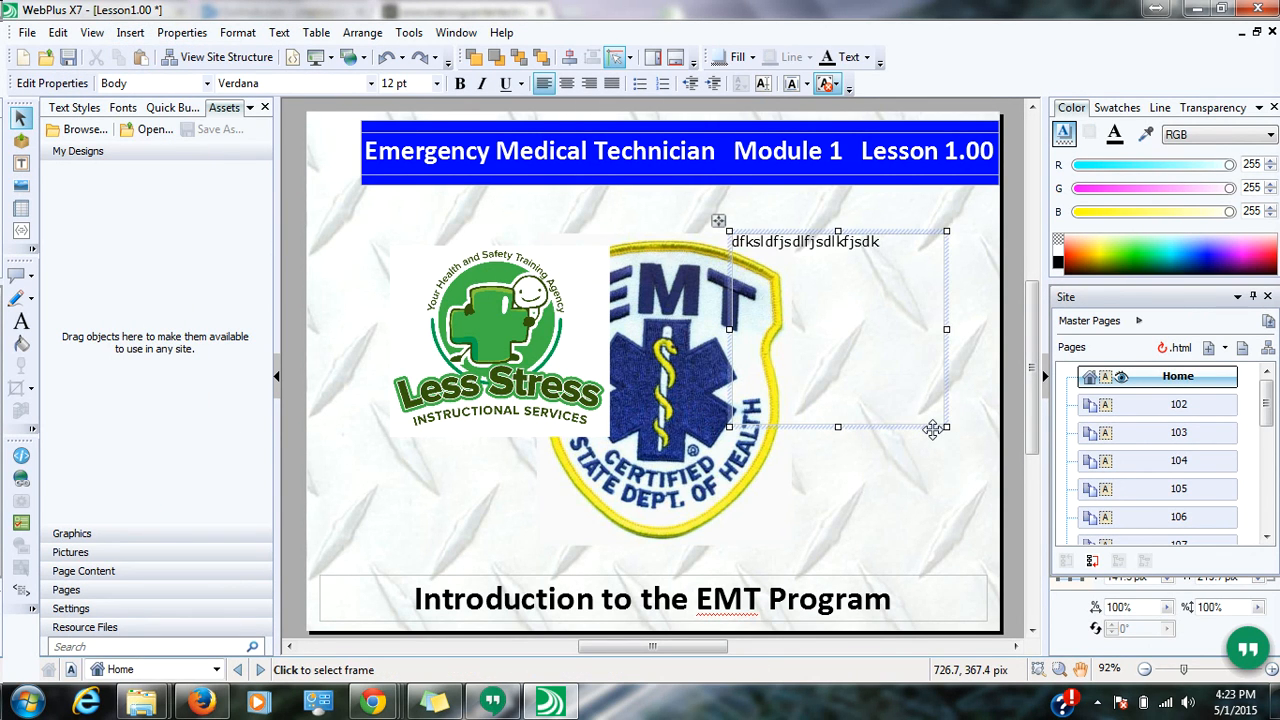
{"action": "left_click", "coordinate": [932, 428]}
{"action": "left_click", "coordinate": [852, 525]}
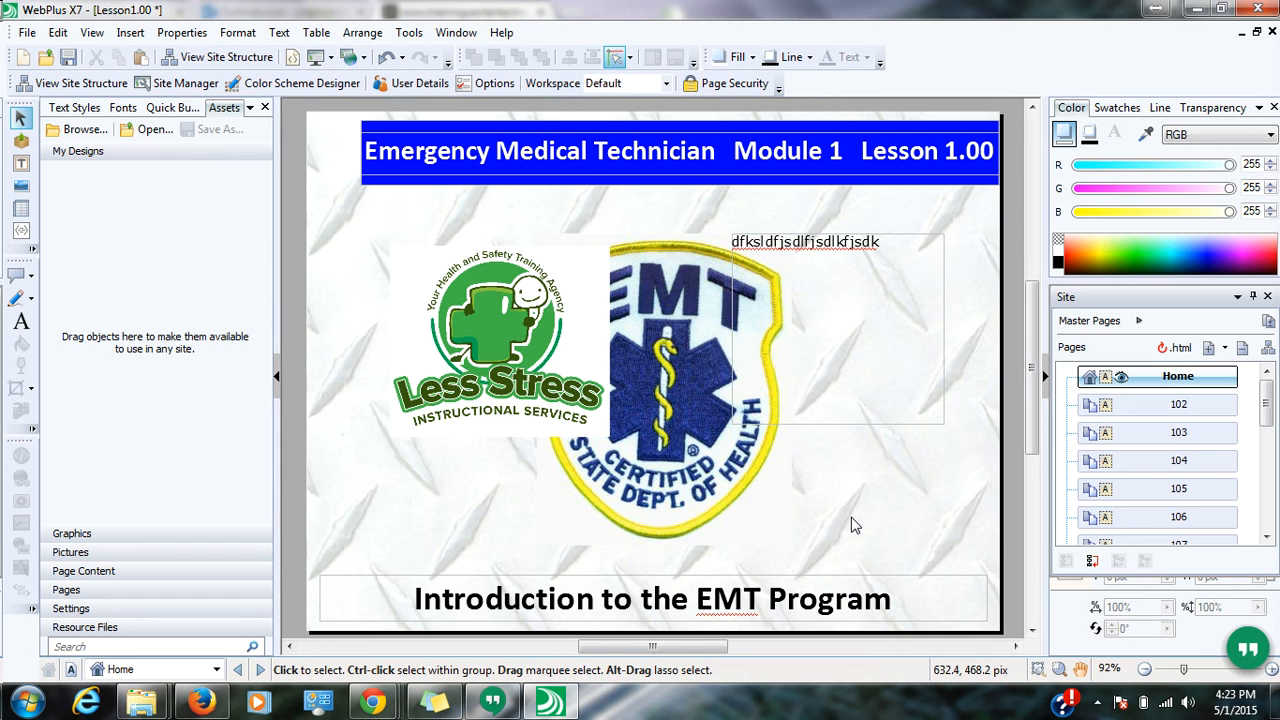
- Delete the test text frame and the Less Stress logo from the page
{"action": "left_click", "coordinate": [852, 242]}
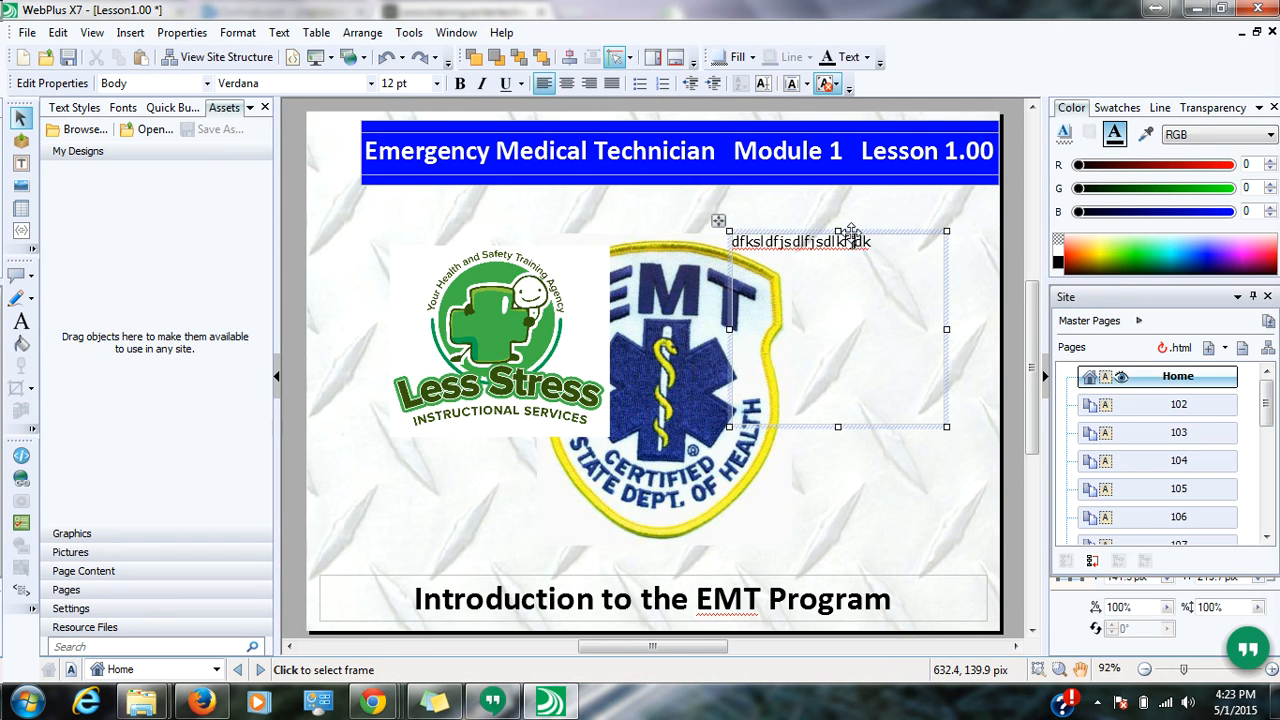
{"action": "left_click", "coordinate": [897, 232]}
{"action": "key", "text": "Delete"}
{"action": "left_click", "coordinate": [520, 284]}
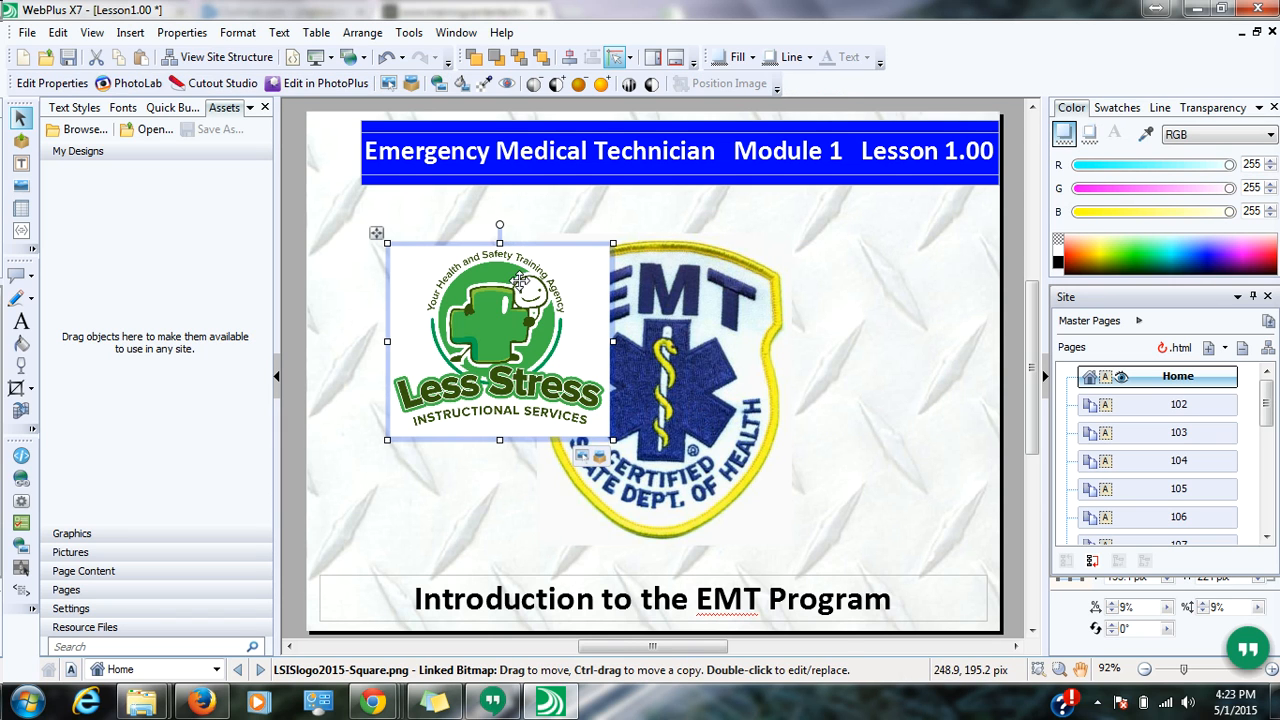
{"action": "key", "text": "Delete"}
- Step through lesson pages 102 to 106 in the Site panel
{"action": "left_click", "coordinate": [1147, 405]}
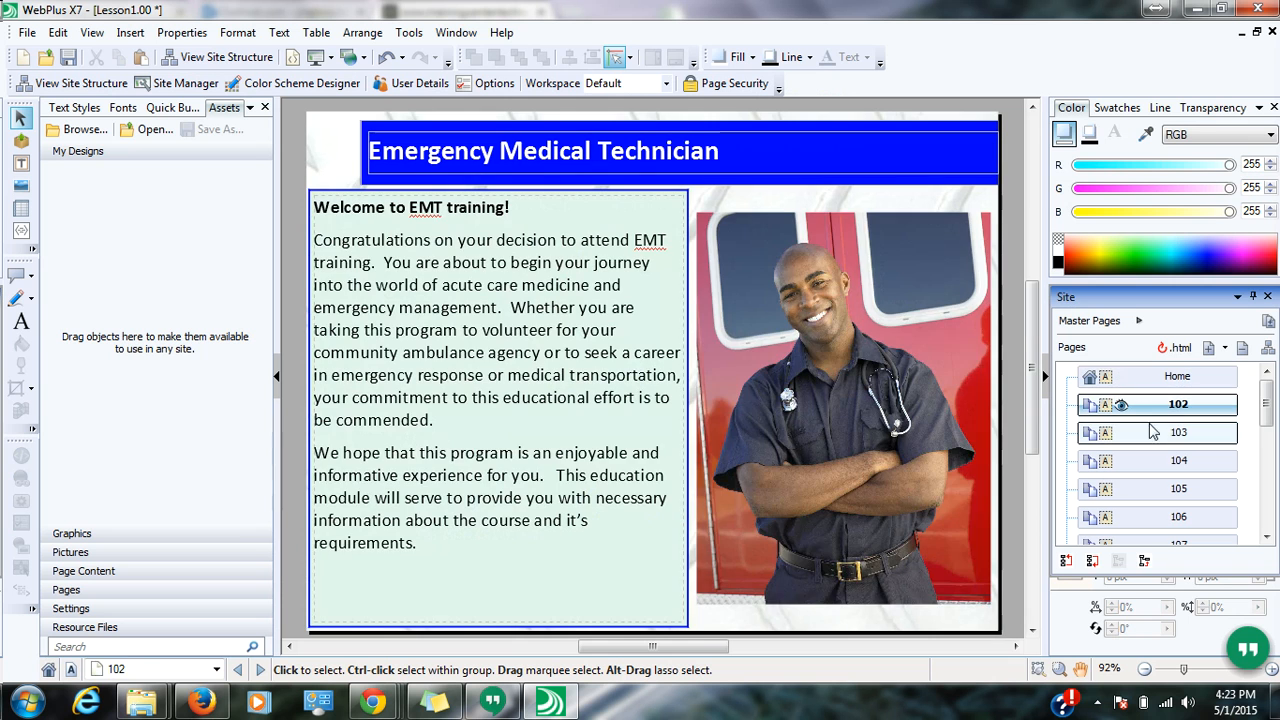
{"action": "left_click", "coordinate": [1152, 432]}
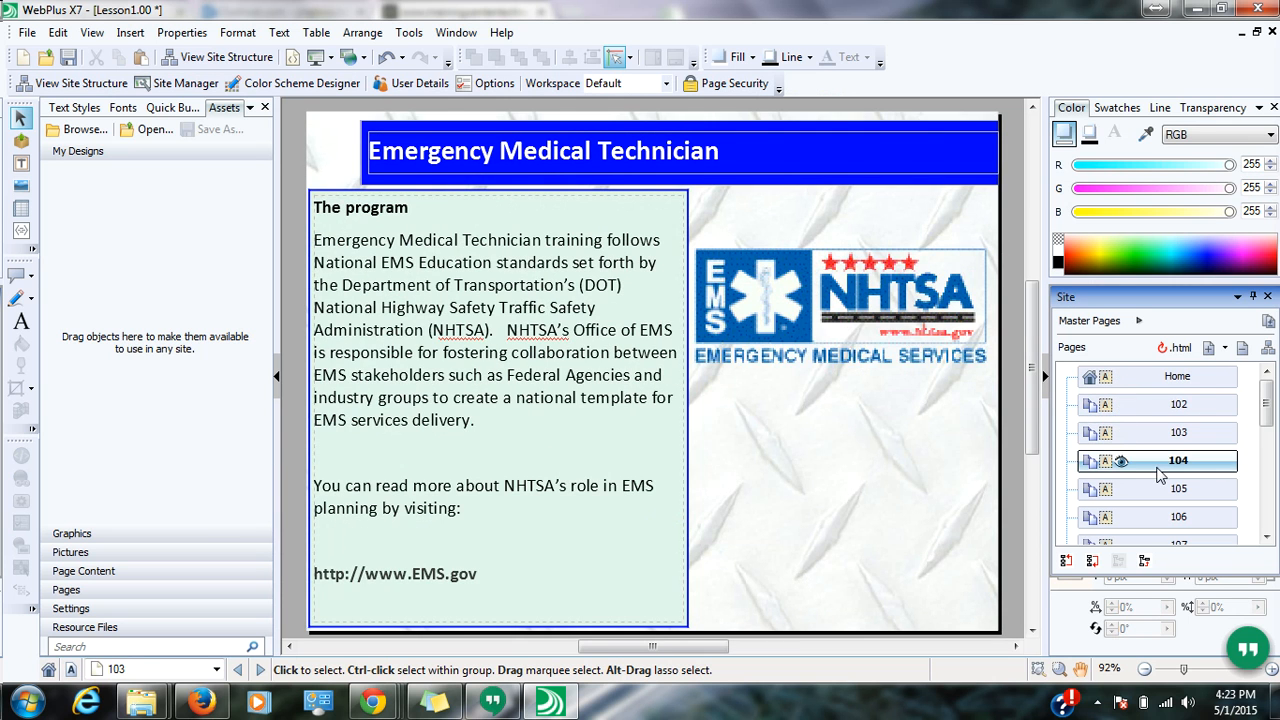
{"action": "left_click", "coordinate": [1158, 462]}
{"action": "left_click", "coordinate": [1155, 489]}
{"action": "left_click", "coordinate": [1152, 517]}
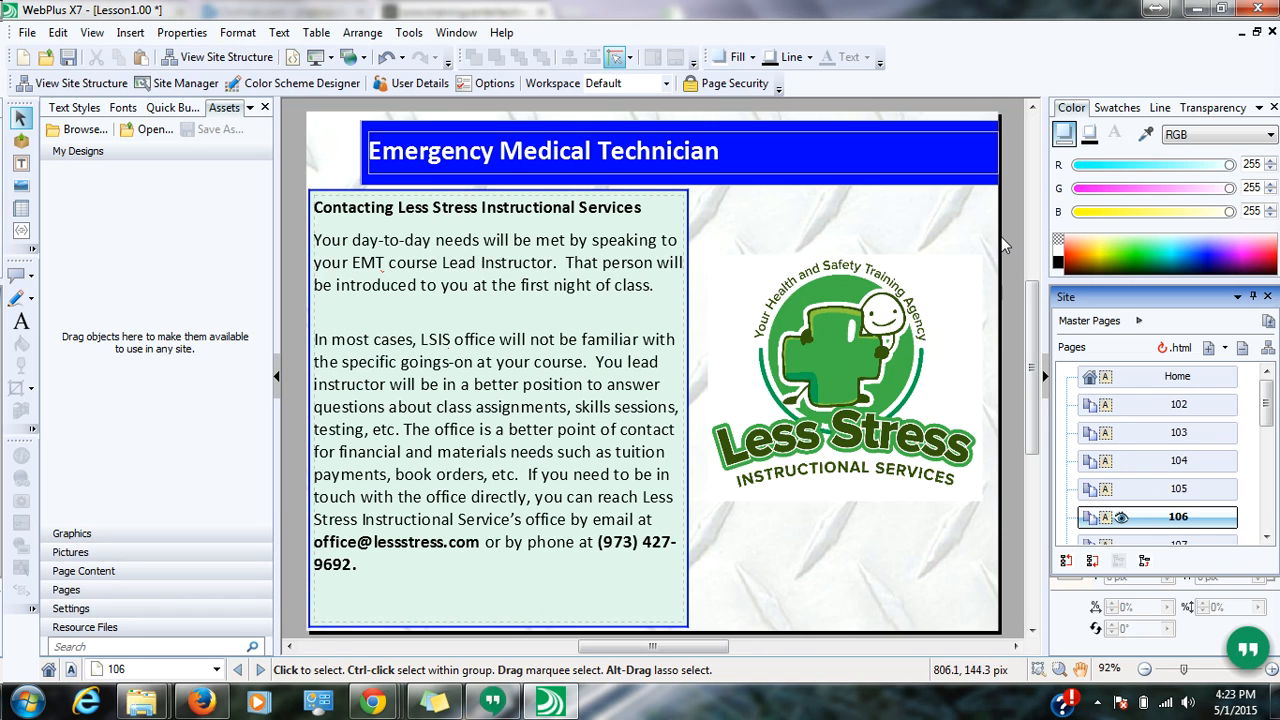
{"action": "mouse_move", "coordinate": [1267, 421]}
{"action": "left_mouse_down"}
{"action": "mouse_move", "coordinate": [1258, 464]}
{"action": "mouse_move", "coordinate": [1263, 398]}
{"action": "left_mouse_up"}
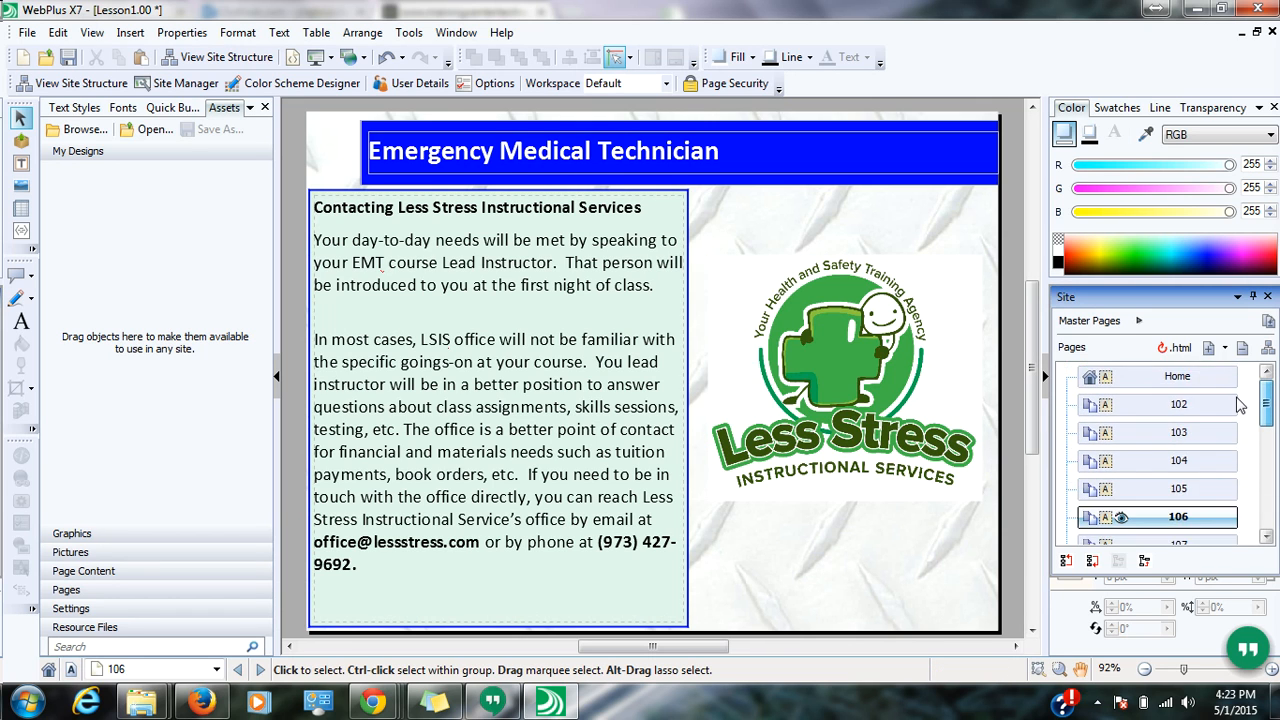
{"action": "left_click", "coordinate": [30, 33]}
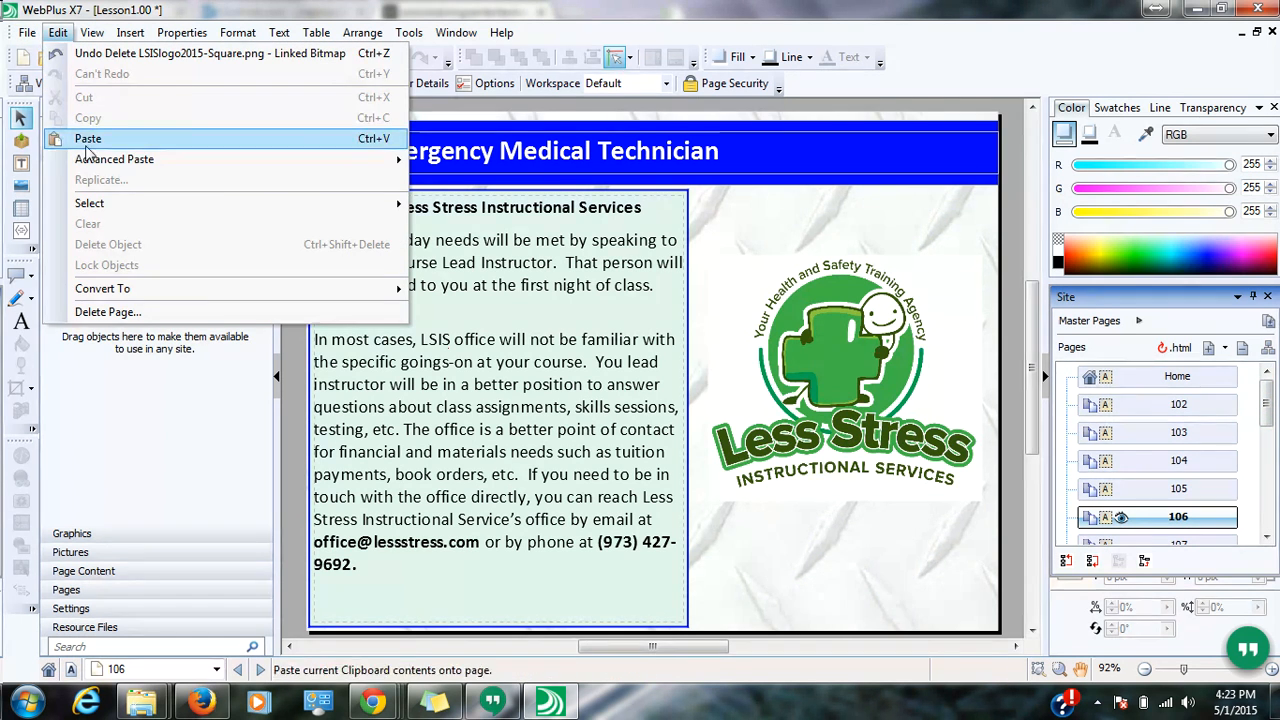
- Publish the site to disk into a new folder ending 'LMS Course' and view the files
{"action": "mouse_move", "coordinate": [103, 275]}
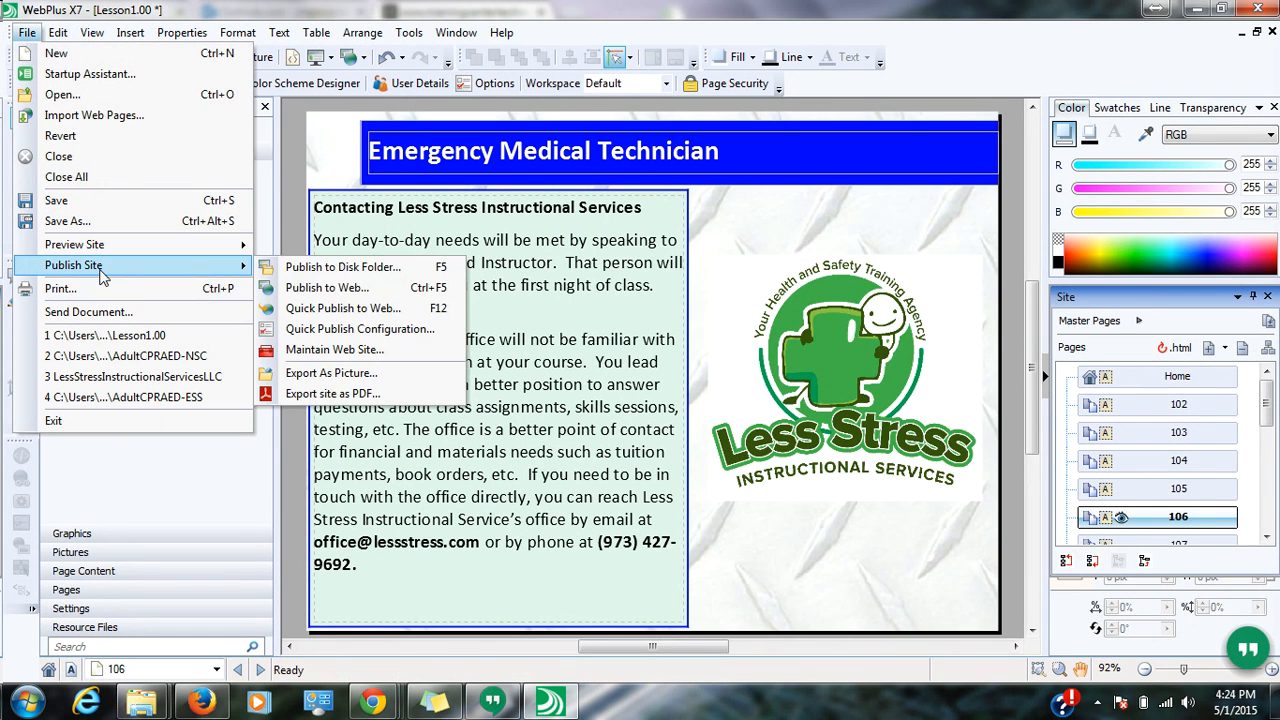
{"action": "left_click", "coordinate": [284, 262]}
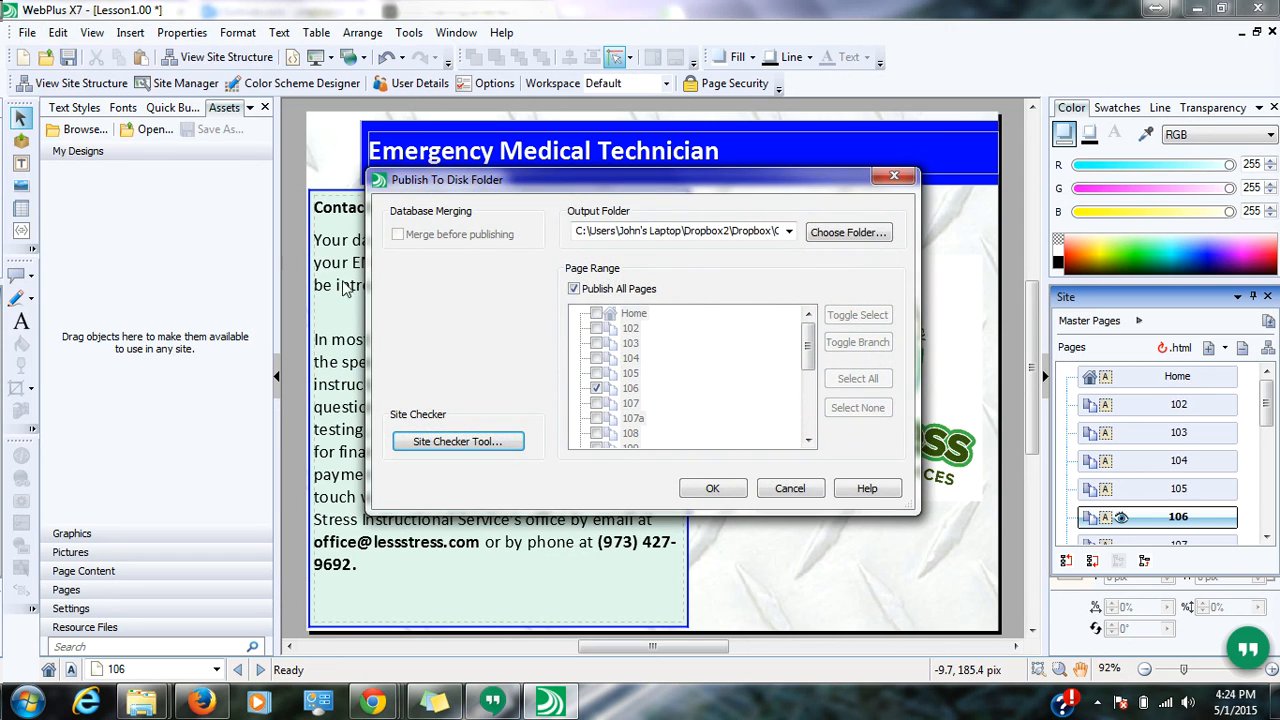
{"action": "left_click", "coordinate": [776, 231]}
{"action": "left_click", "coordinate": [722, 228]}
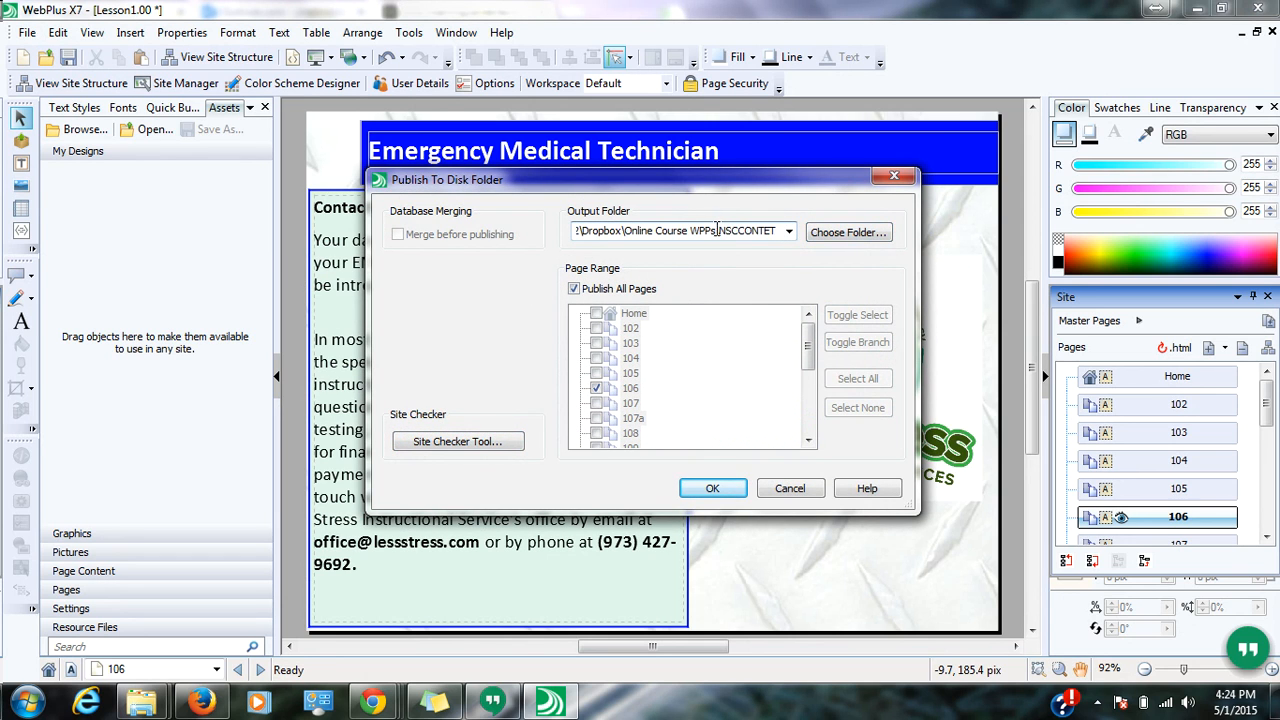
{"action": "left_click_drag", "start_coordinate": [742, 230], "coordinate": [921, 229]}
{"action": "type", "text": "LMS Course"}
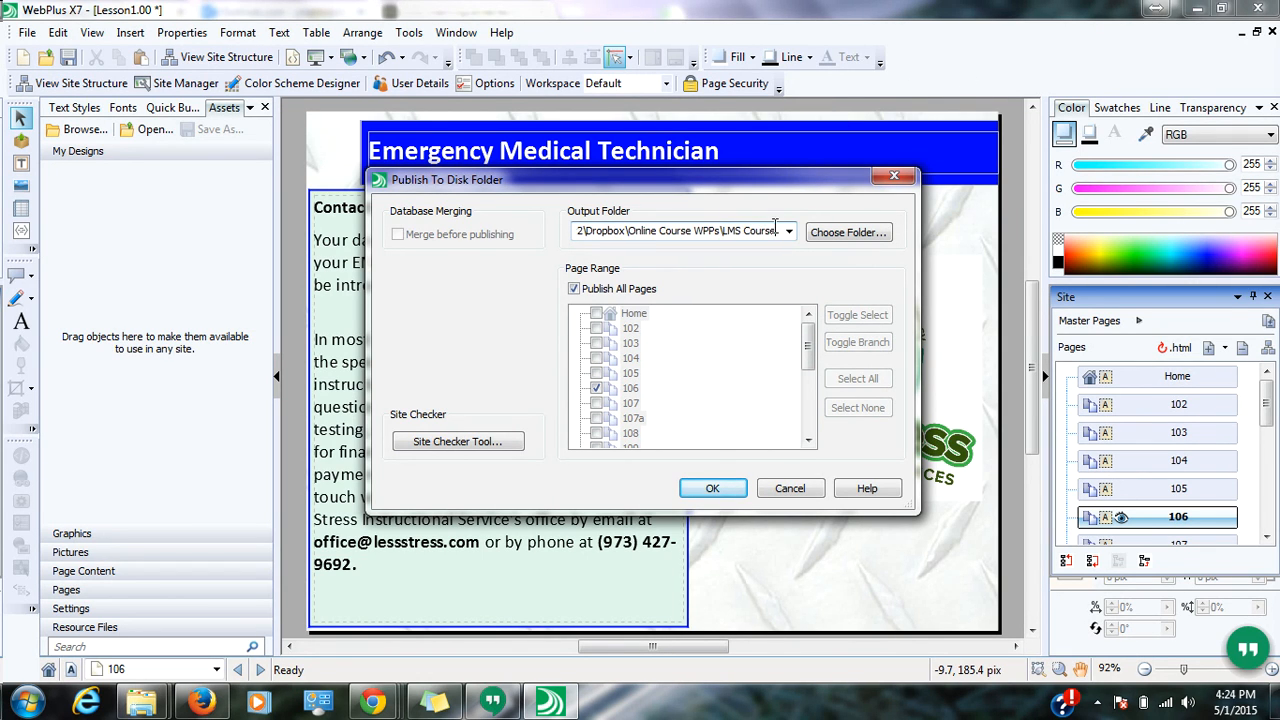
{"action": "left_click", "coordinate": [729, 487]}
{"action": "left_click", "coordinate": [720, 398]}
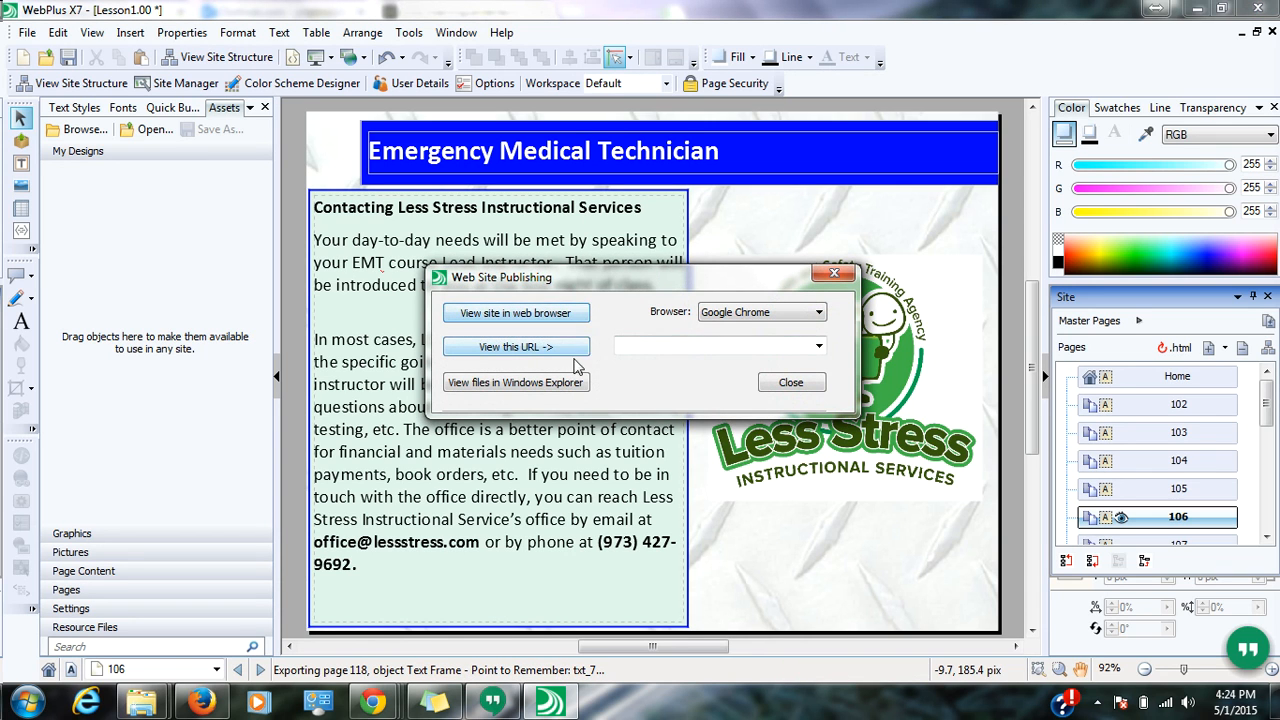
{"action": "left_click", "coordinate": [557, 387]}
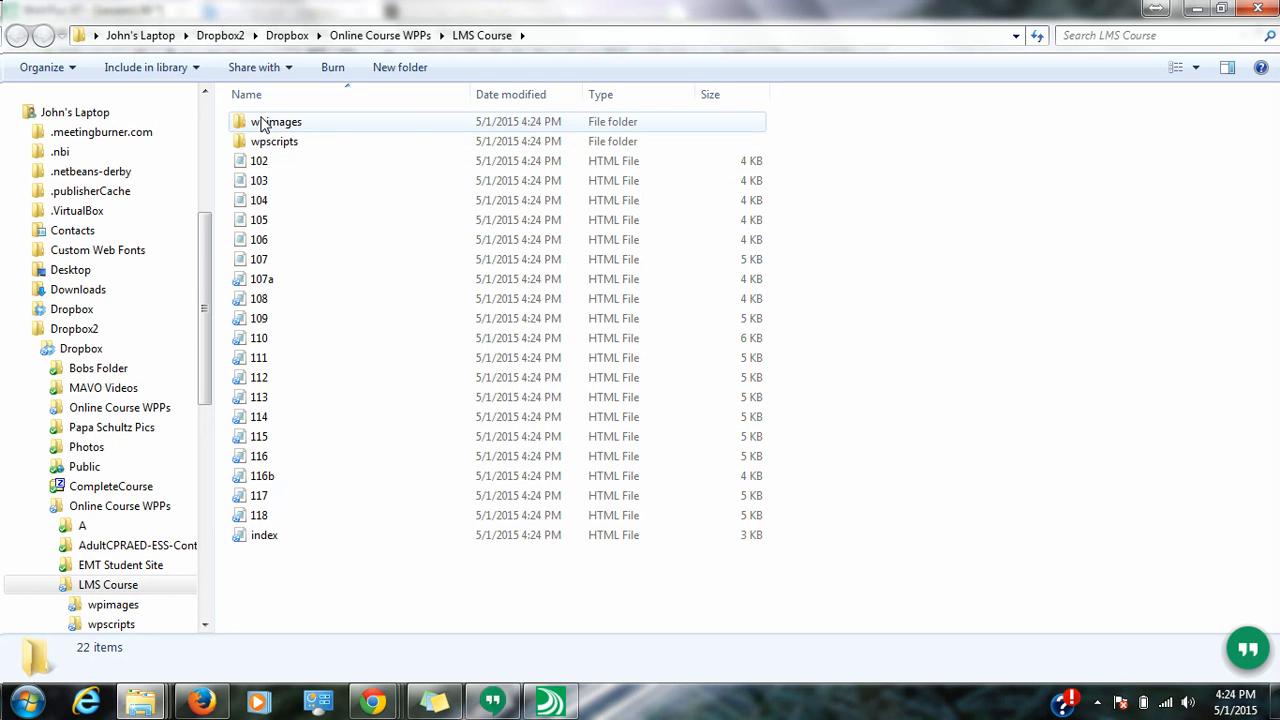
- Look inside the wpimages folder, then return to the LMS Course folder
{"action": "double_click", "coordinate": [263, 122]}
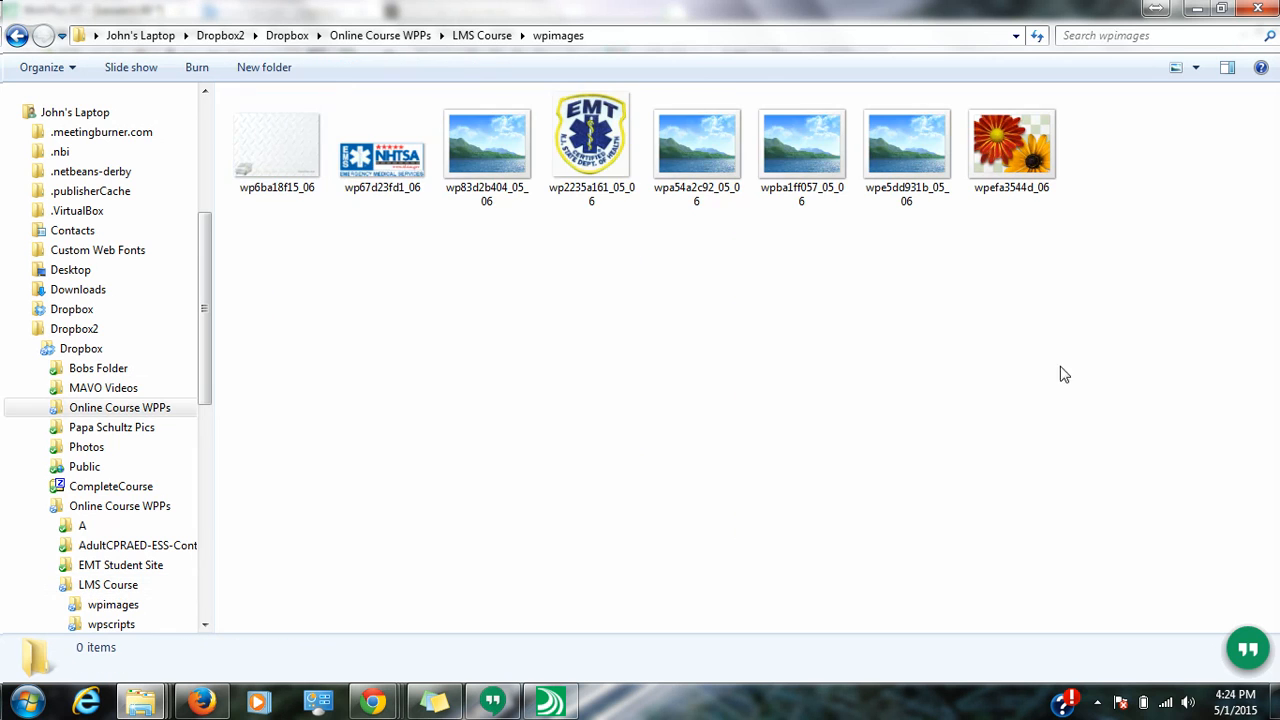
{"action": "left_click", "coordinate": [17, 35]}
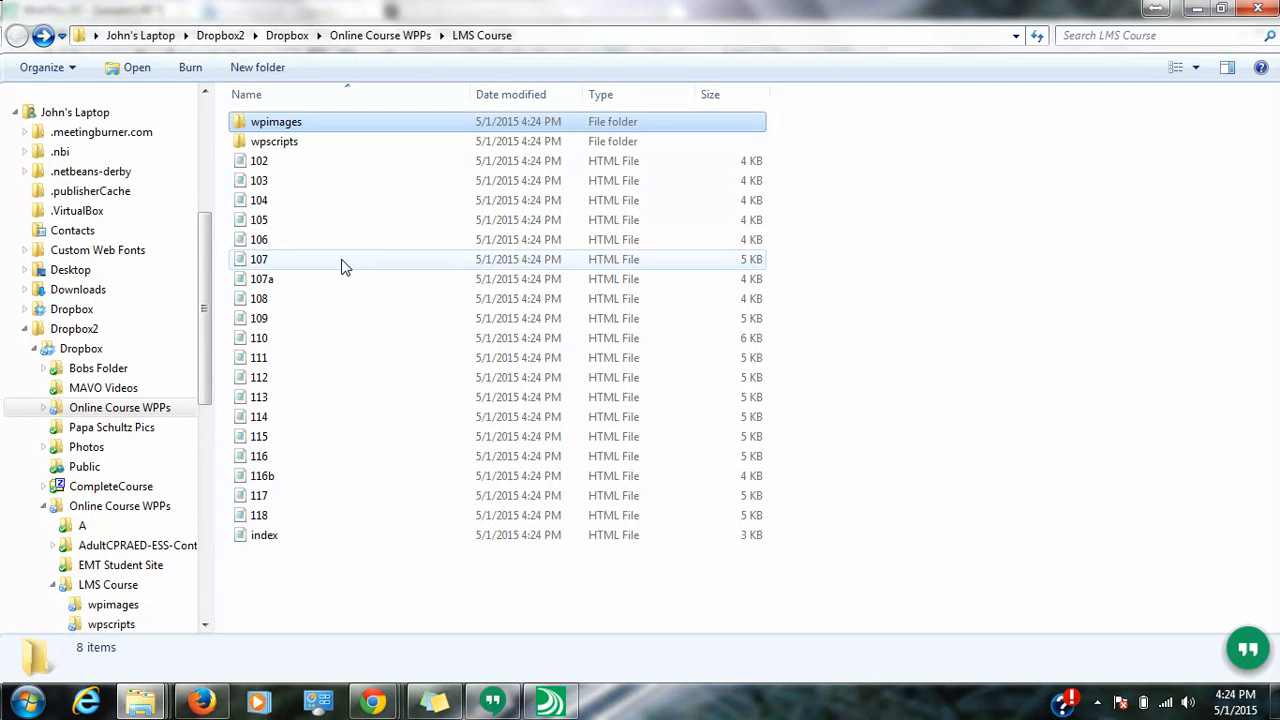
{"action": "left_click_drag", "start_coordinate": [424, 619], "coordinate": [320, 408]}
{"action": "right_click", "coordinate": [320, 408]}
{"action": "left_click", "coordinate": [276, 583]}
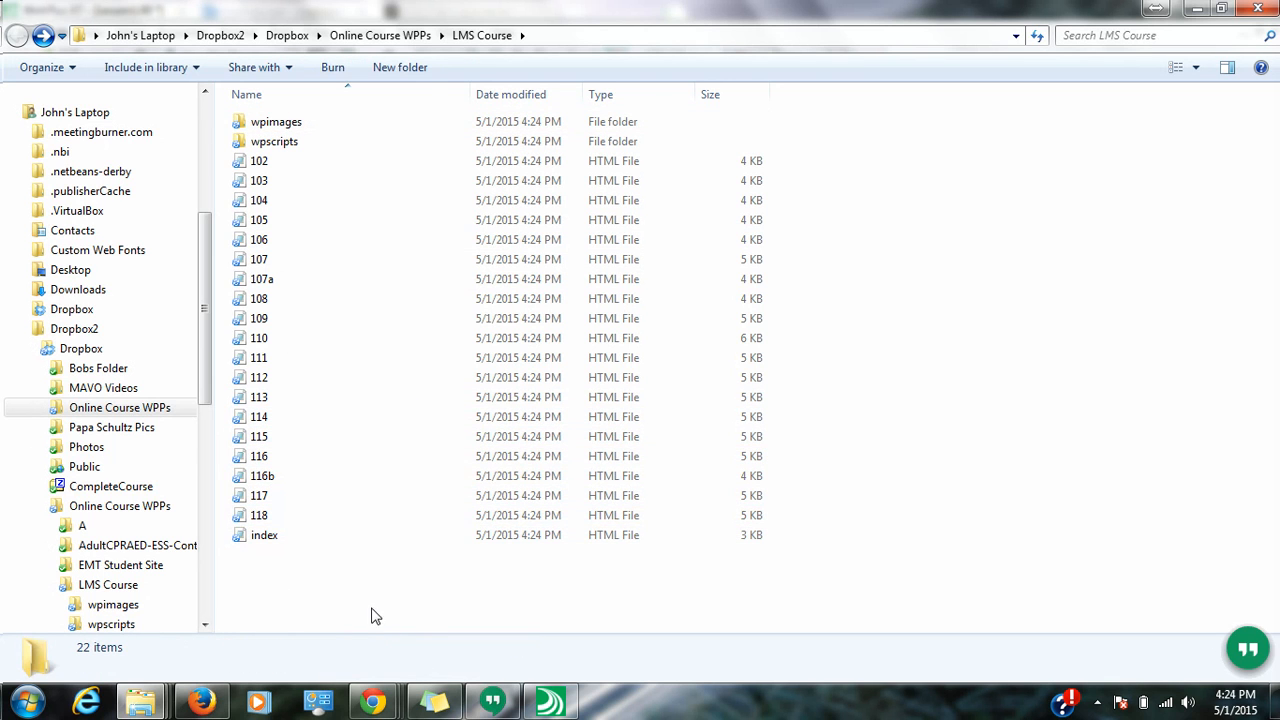
- Add all 22 published items to an 'LMS Course.zip' archive
{"action": "left_click_drag", "start_coordinate": [363, 590], "coordinate": [270, 125]}
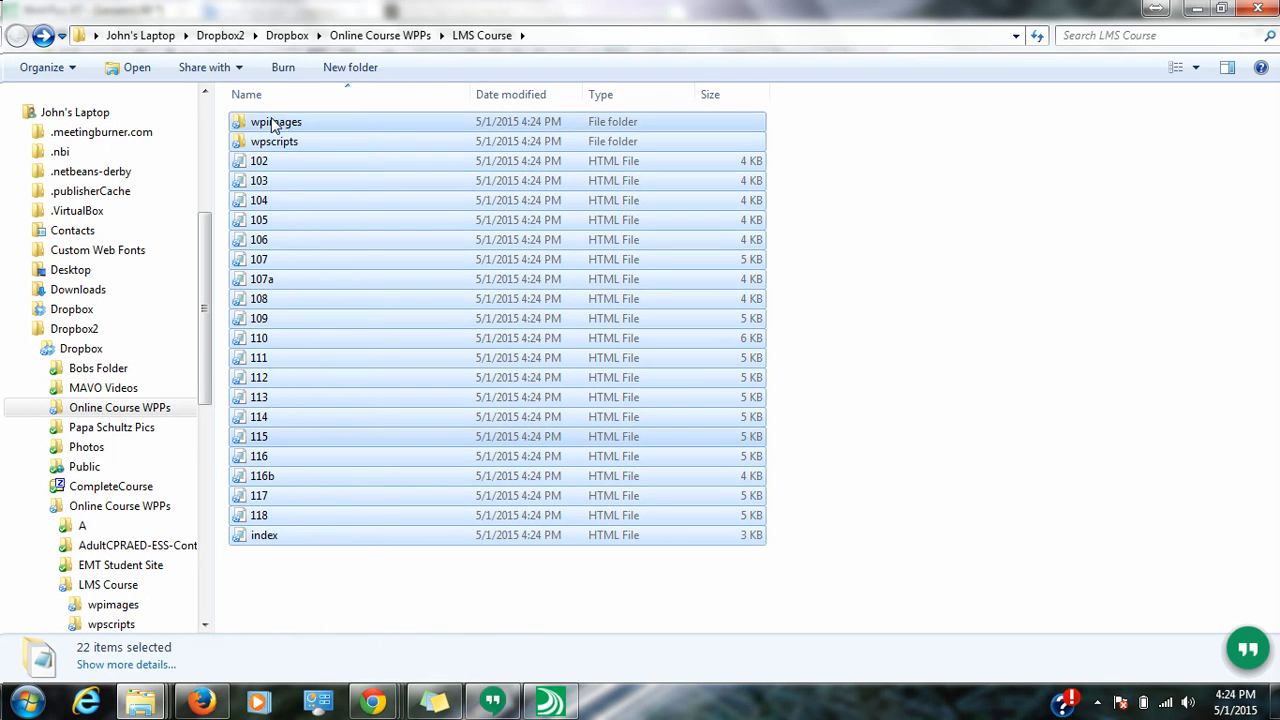
{"action": "right_click", "coordinate": [249, 359]}
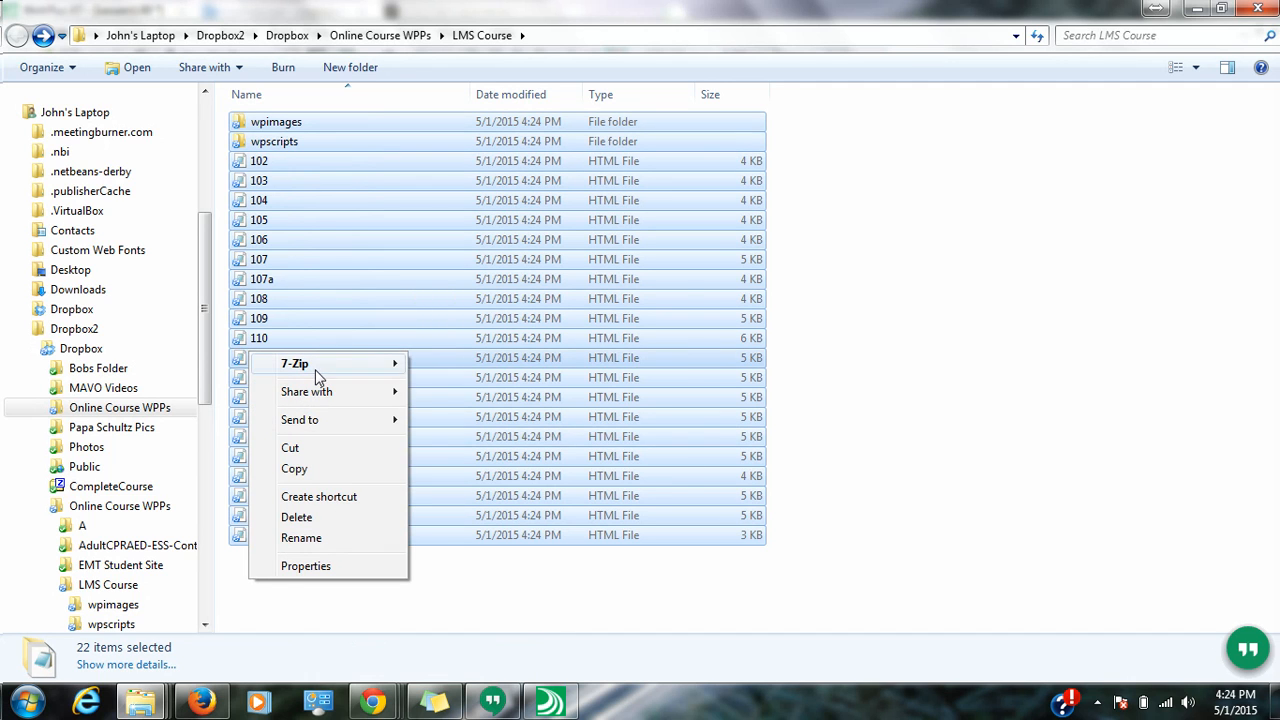
{"action": "mouse_move", "coordinate": [318, 372]}
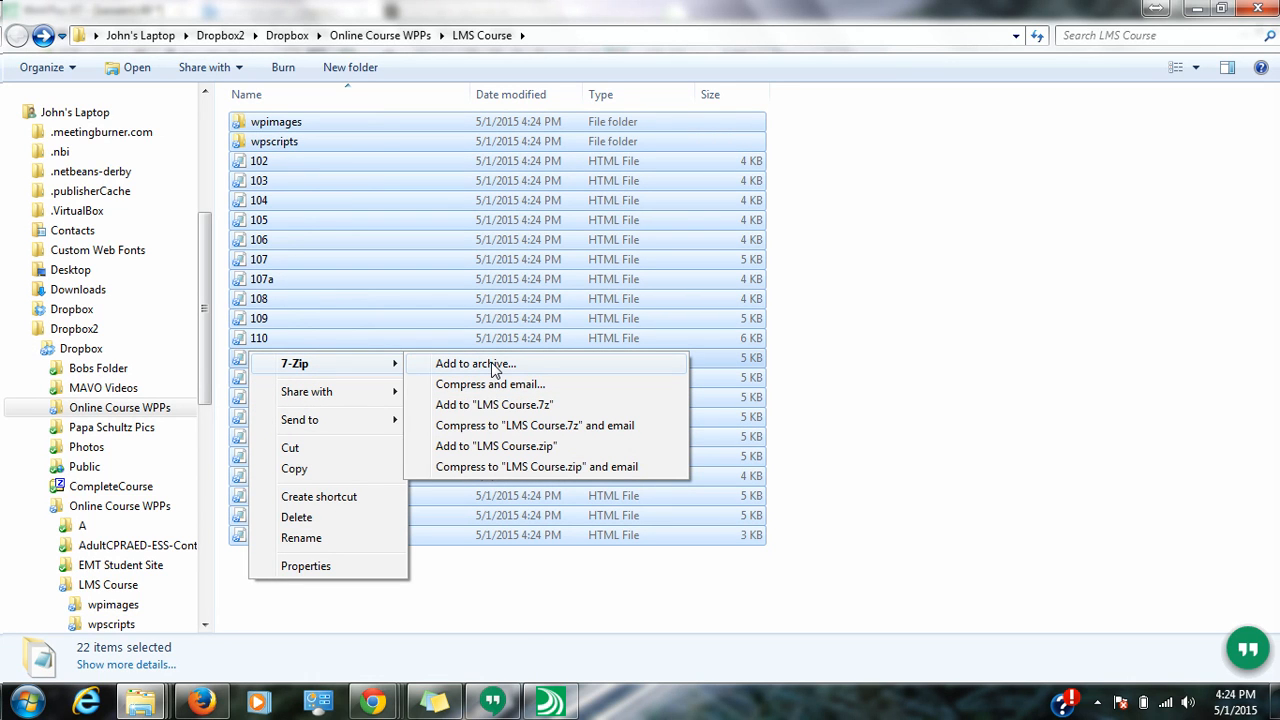
{"action": "left_click", "coordinate": [493, 366]}
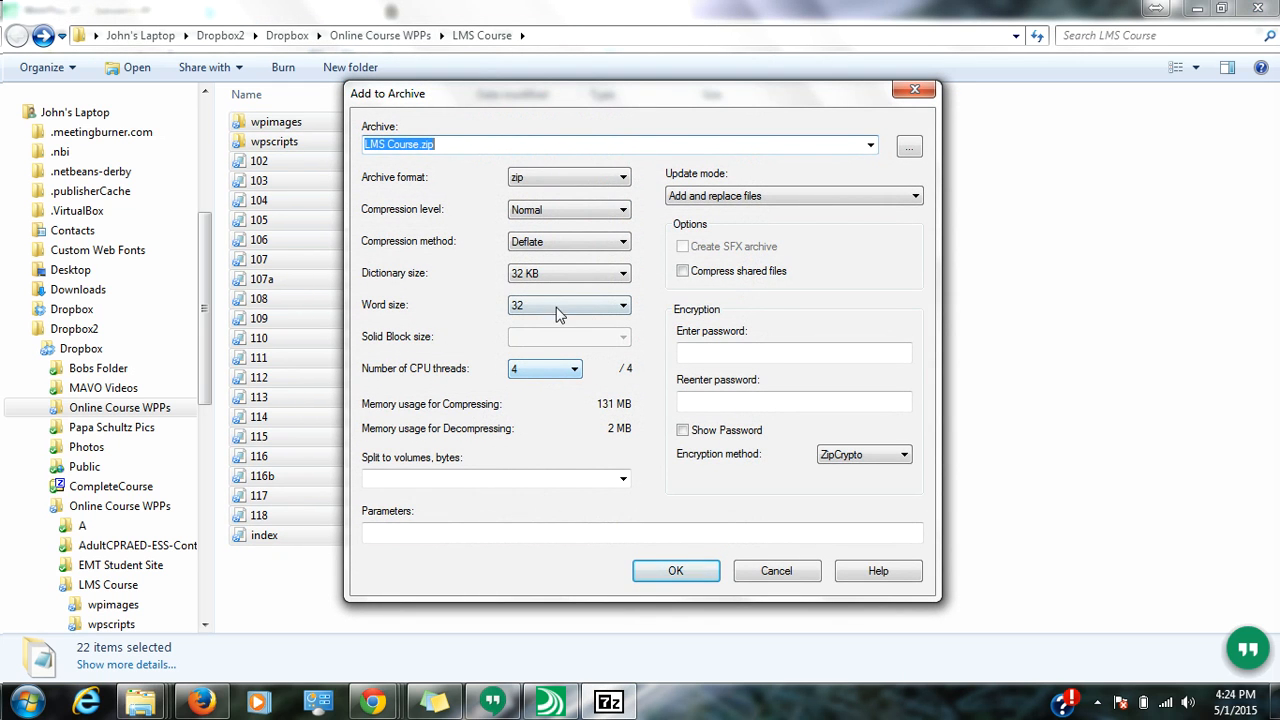
{"action": "left_click", "coordinate": [675, 570]}
{"action": "left_click", "coordinate": [366, 591]}
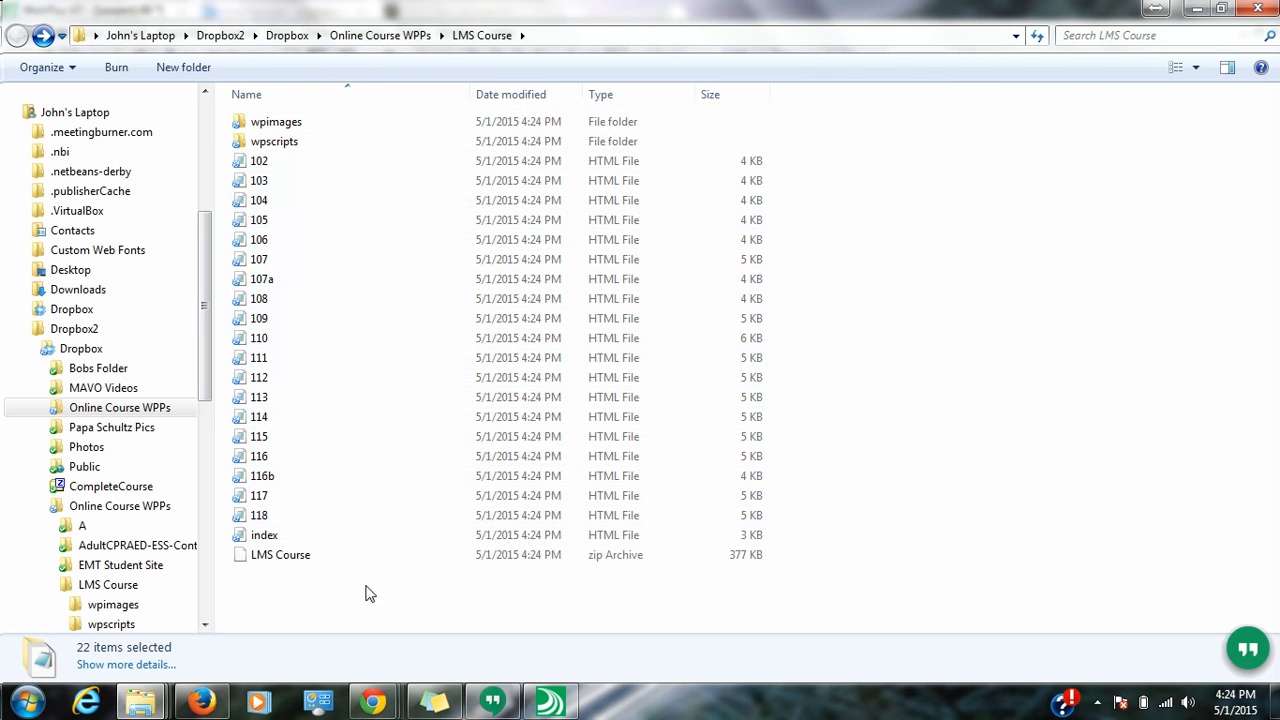
{"action": "left_click", "coordinate": [294, 560]}
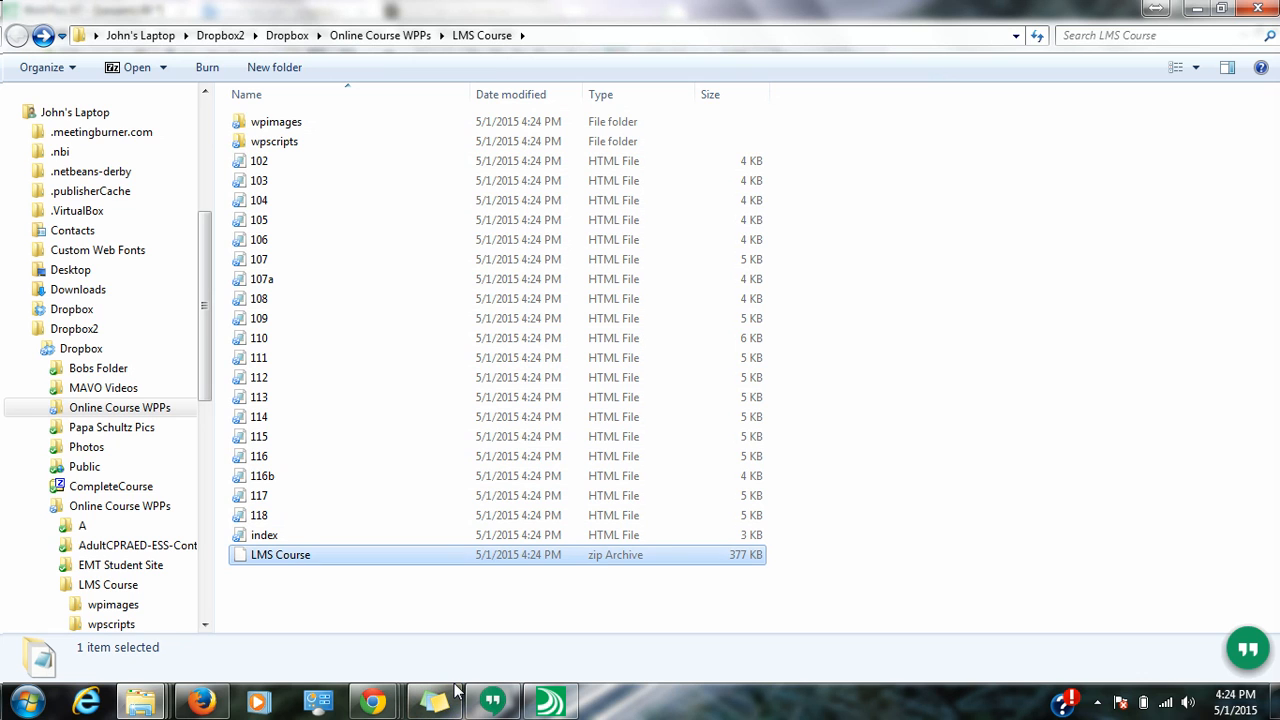
- Copy the LMS Course folder's full path from the address bar
{"action": "left_click", "coordinate": [554, 36]}
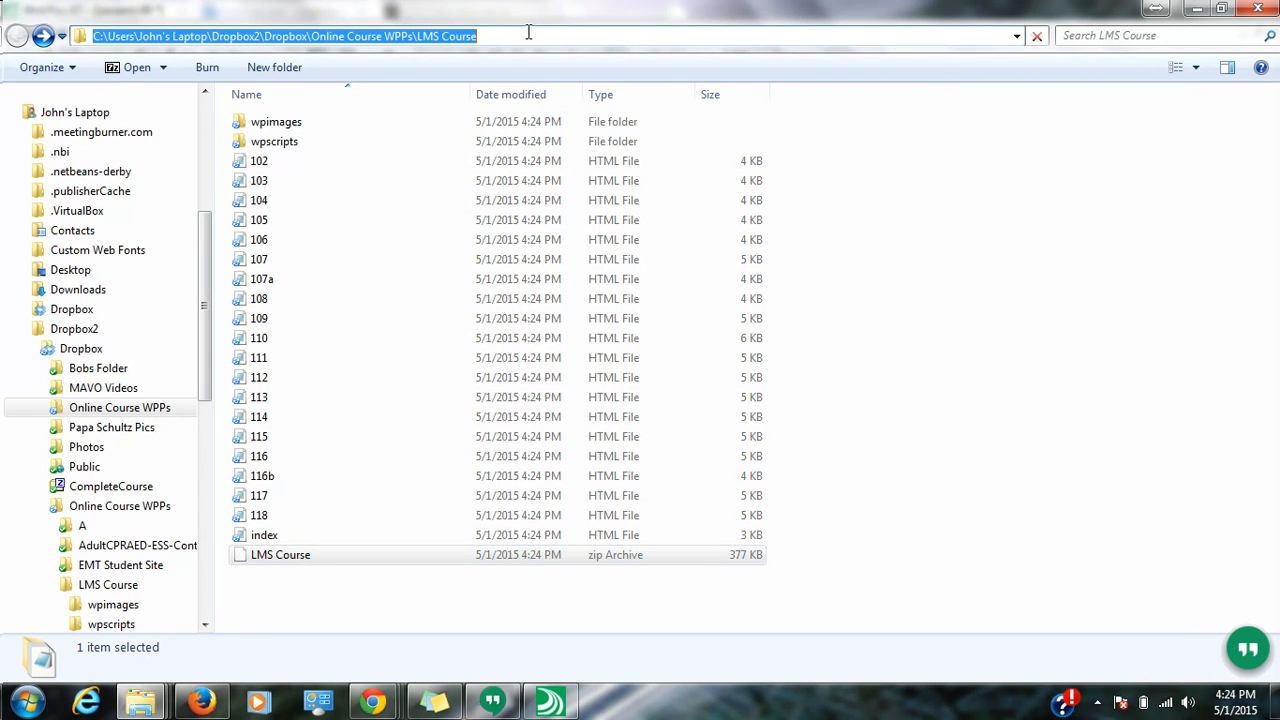
{"action": "right_click", "coordinate": [446, 38]}
{"action": "left_click", "coordinate": [491, 97]}
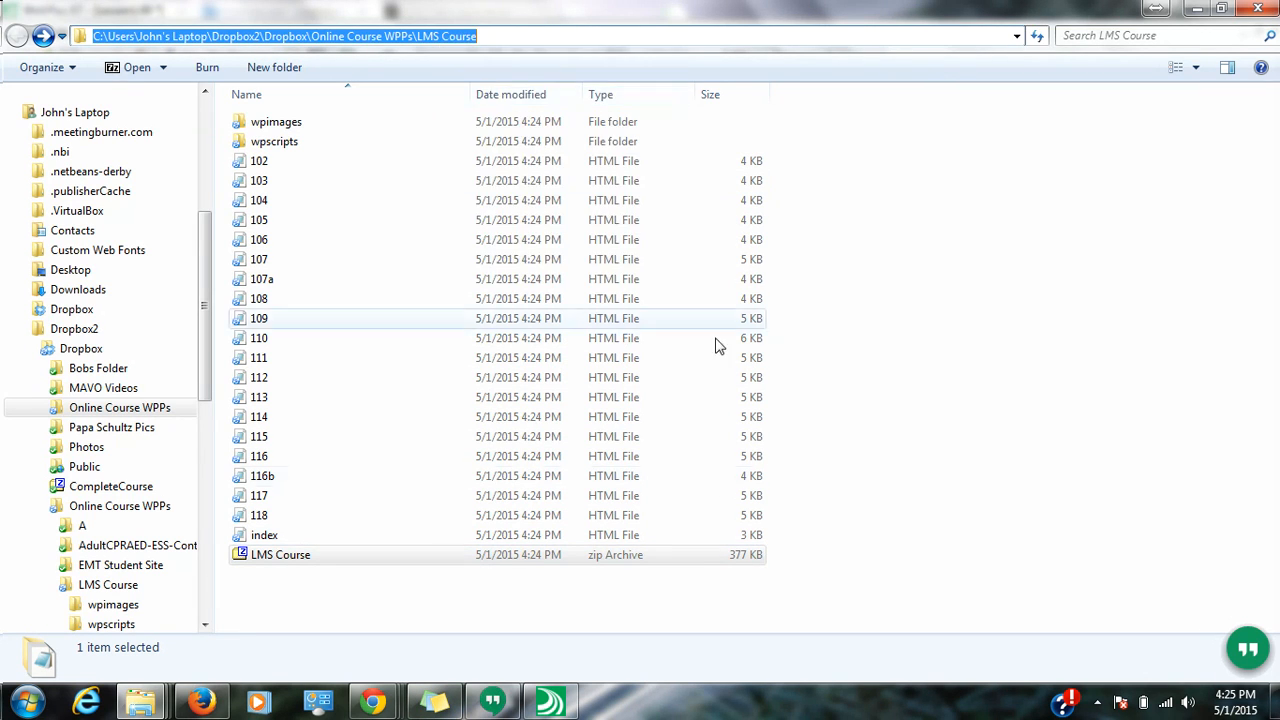
- Choose LMS Course.zip via the pasted folder path and upload it as course topics
{"action": "mouse_move", "coordinate": [343, 700]}
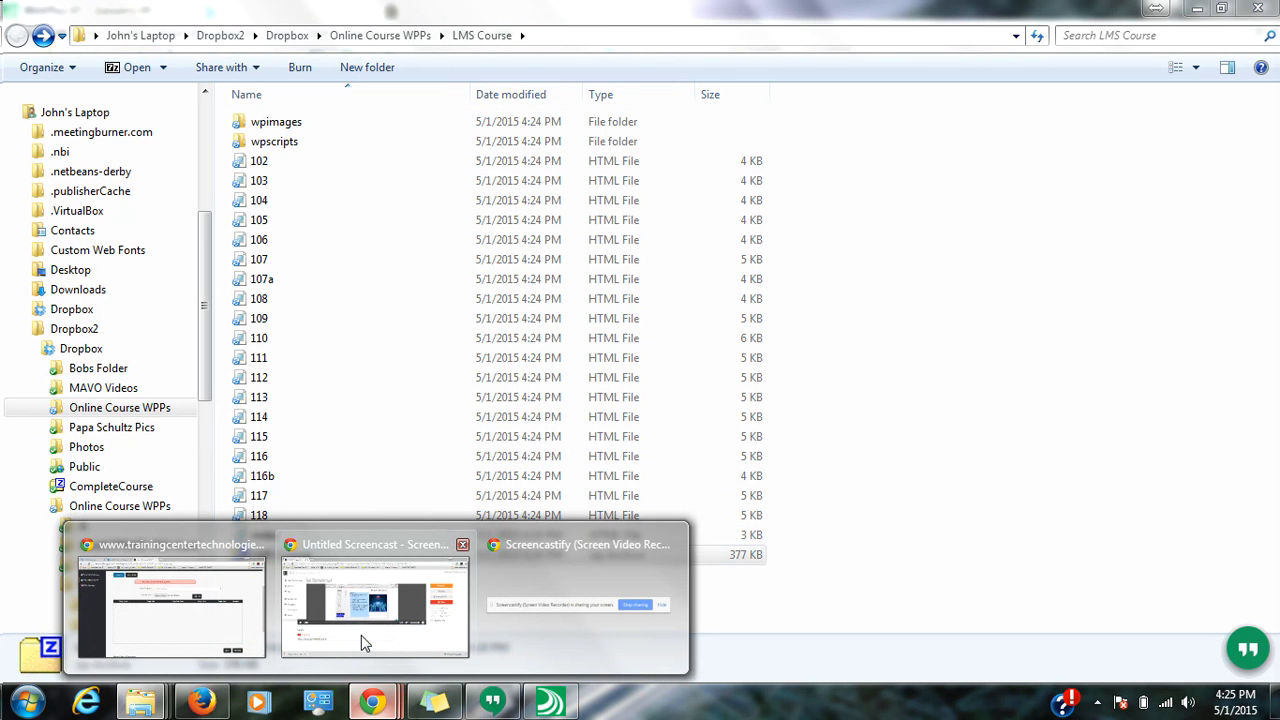
{"action": "left_click", "coordinate": [170, 600]}
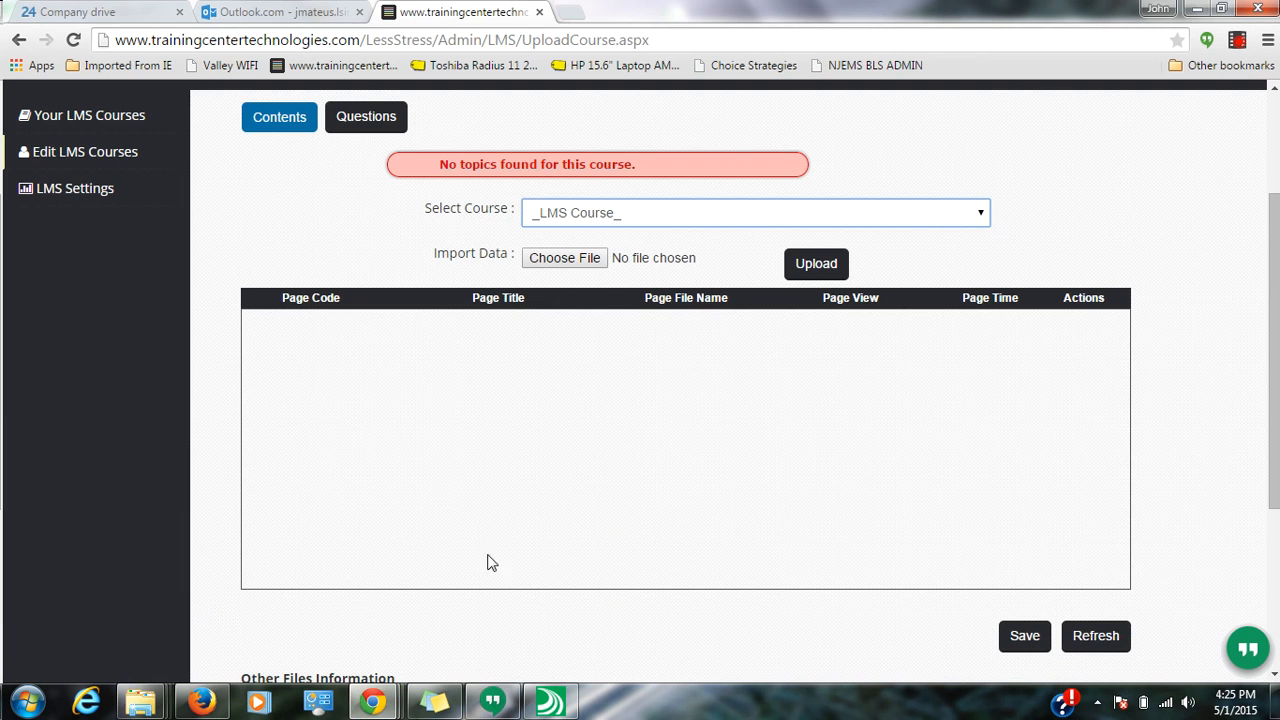
{"action": "left_click", "coordinate": [584, 256]}
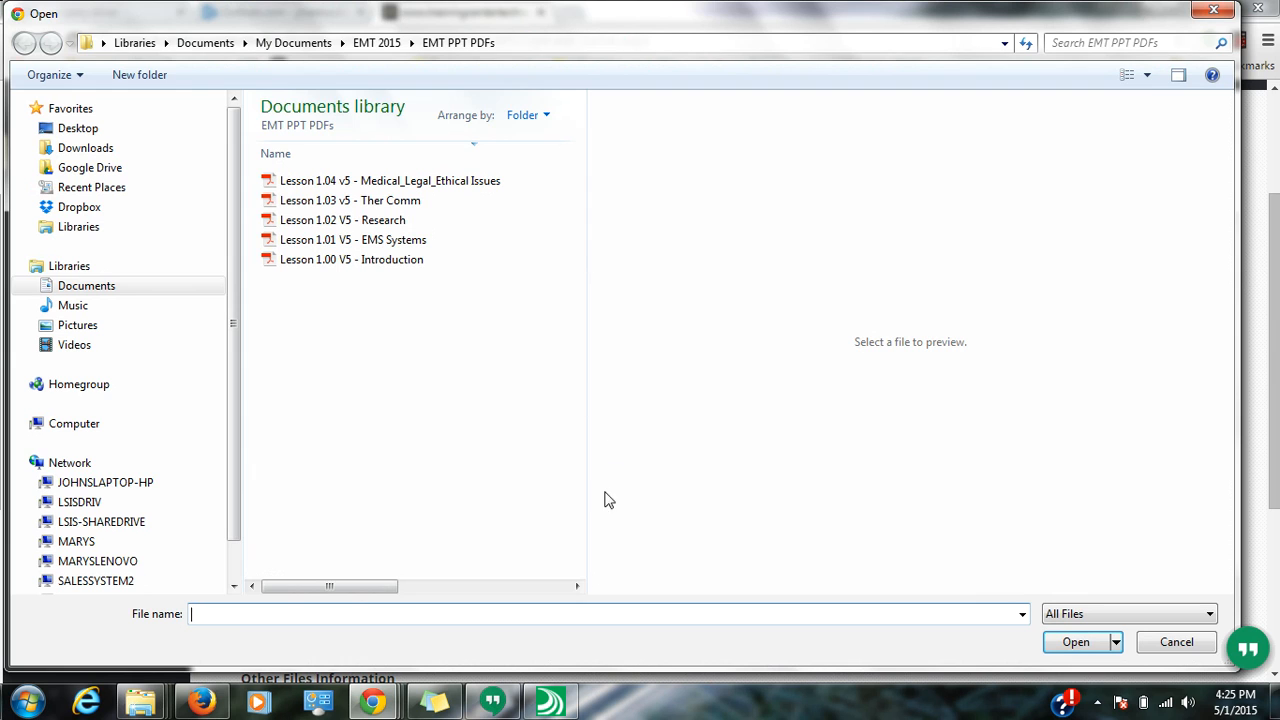
{"action": "key", "text": "ctrl+v"}
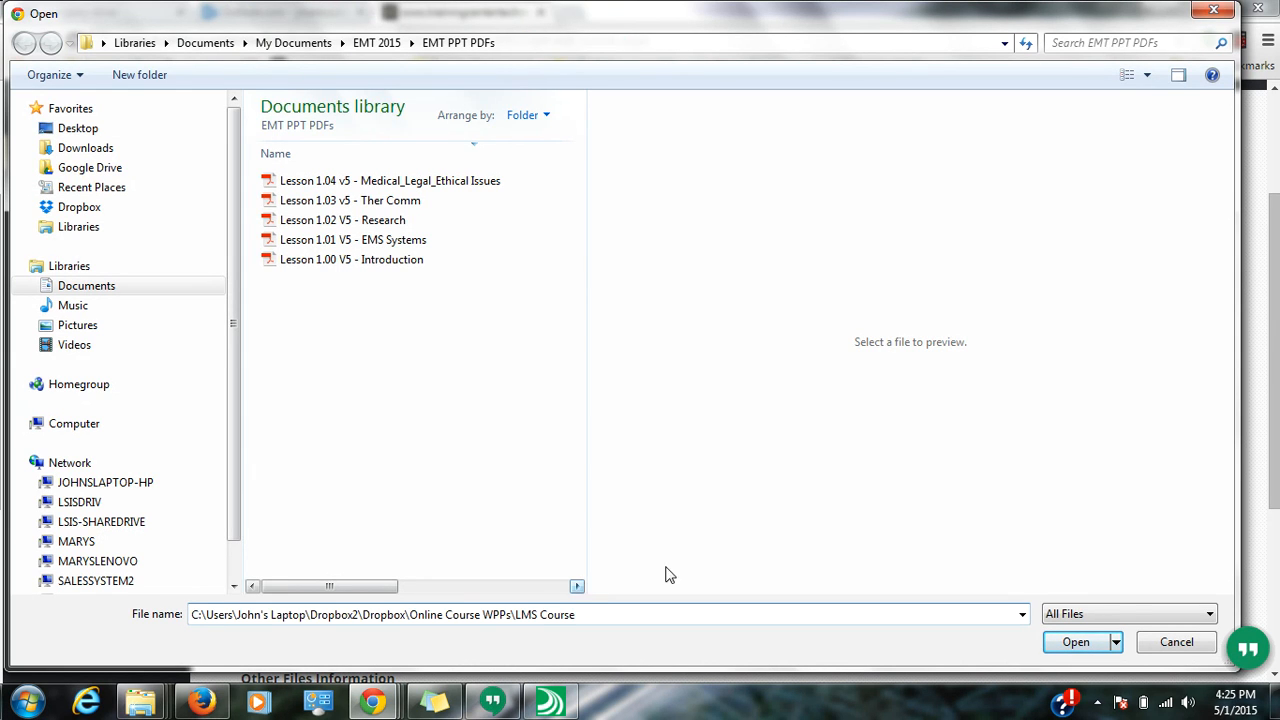
{"action": "key", "text": "Return"}
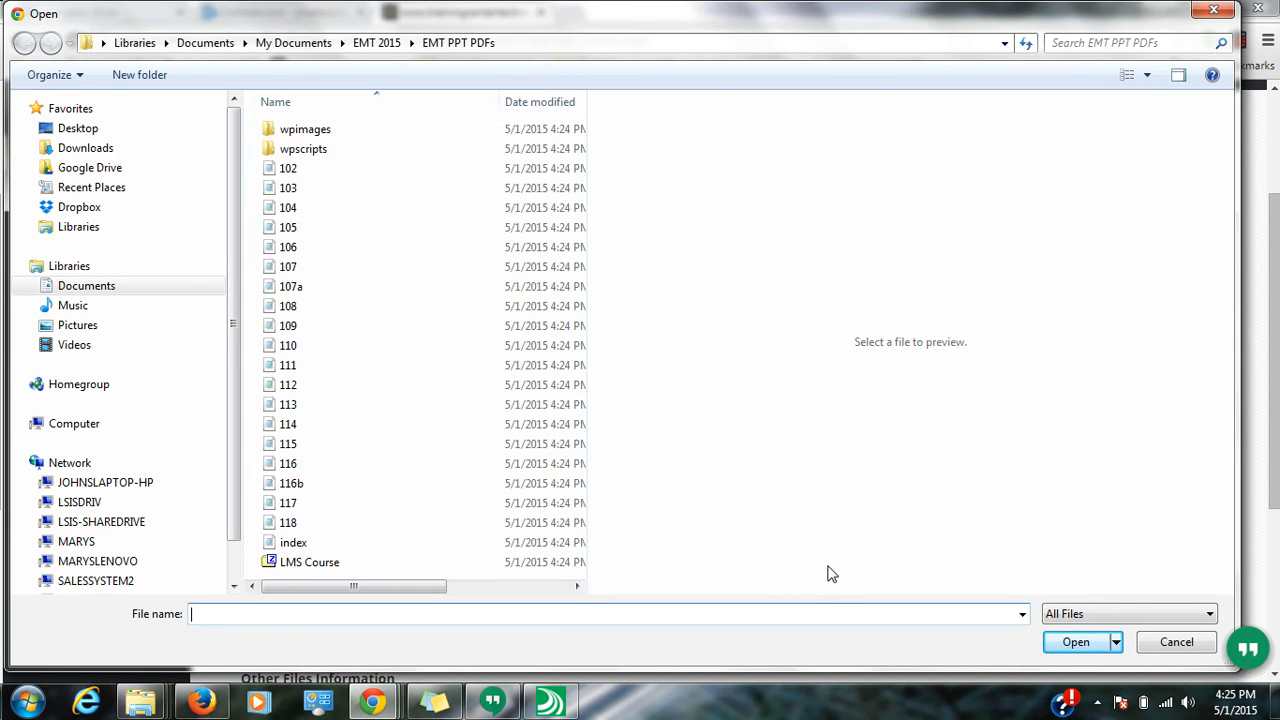
{"action": "left_click", "coordinate": [272, 566]}
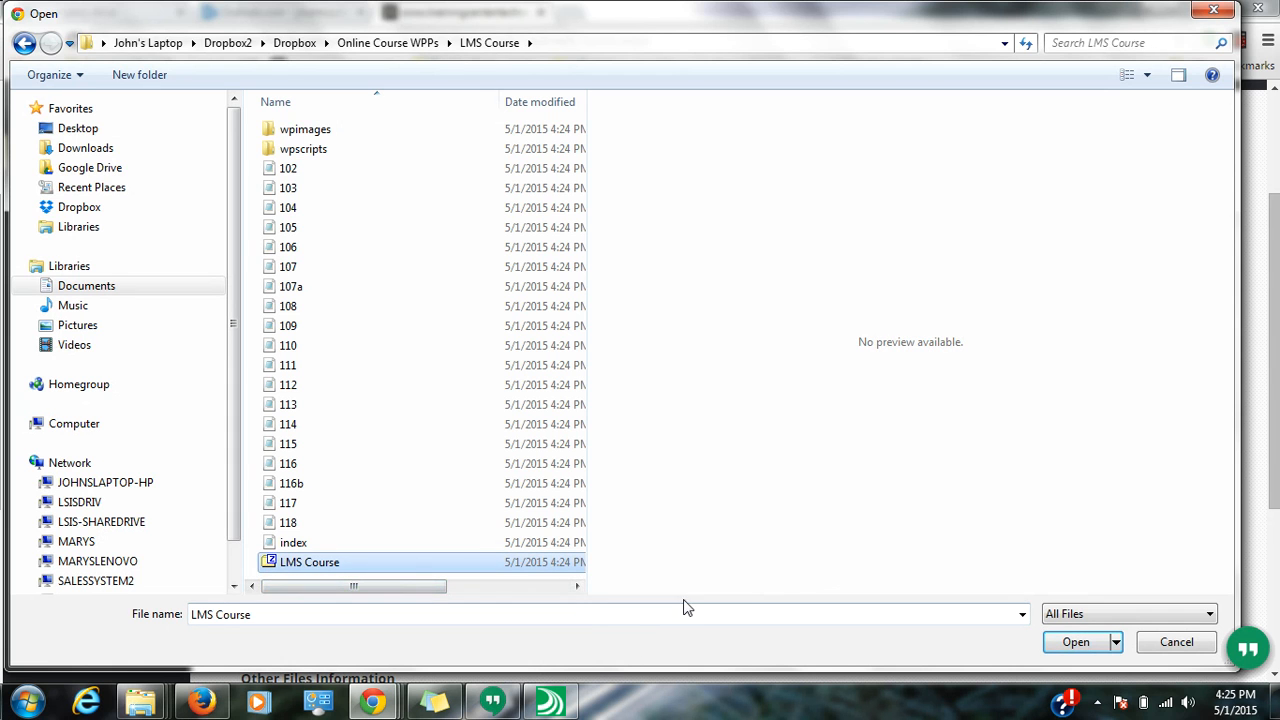
{"action": "left_click", "coordinate": [1065, 643]}
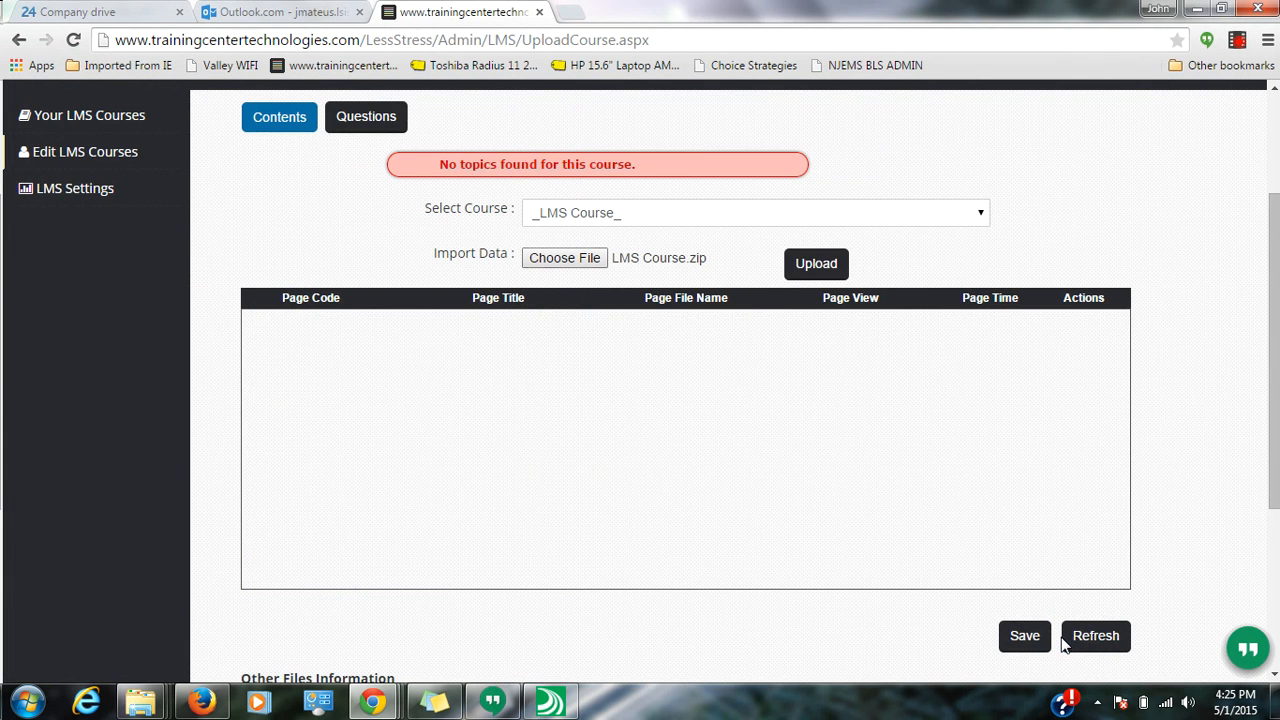
{"action": "left_click", "coordinate": [816, 263]}
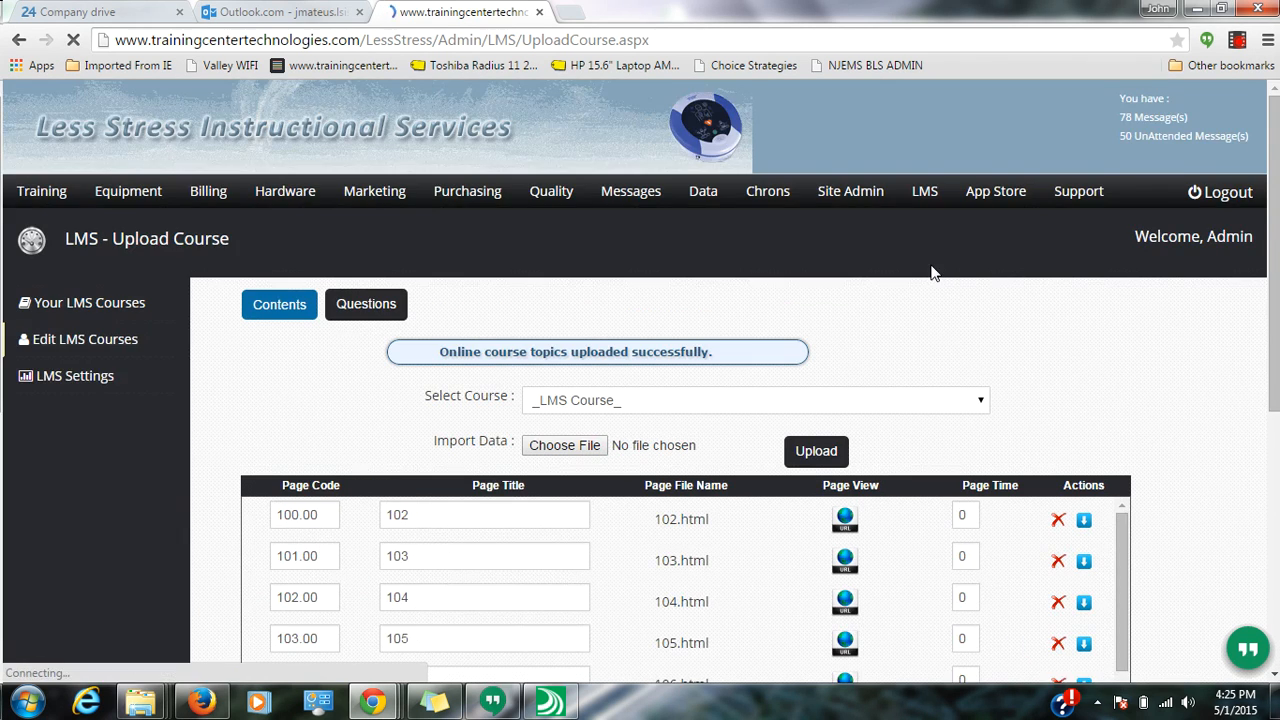
{"action": "scroll", "coordinate": [937, 289], "scroll_direction": "down", "scroll_amount": 3}
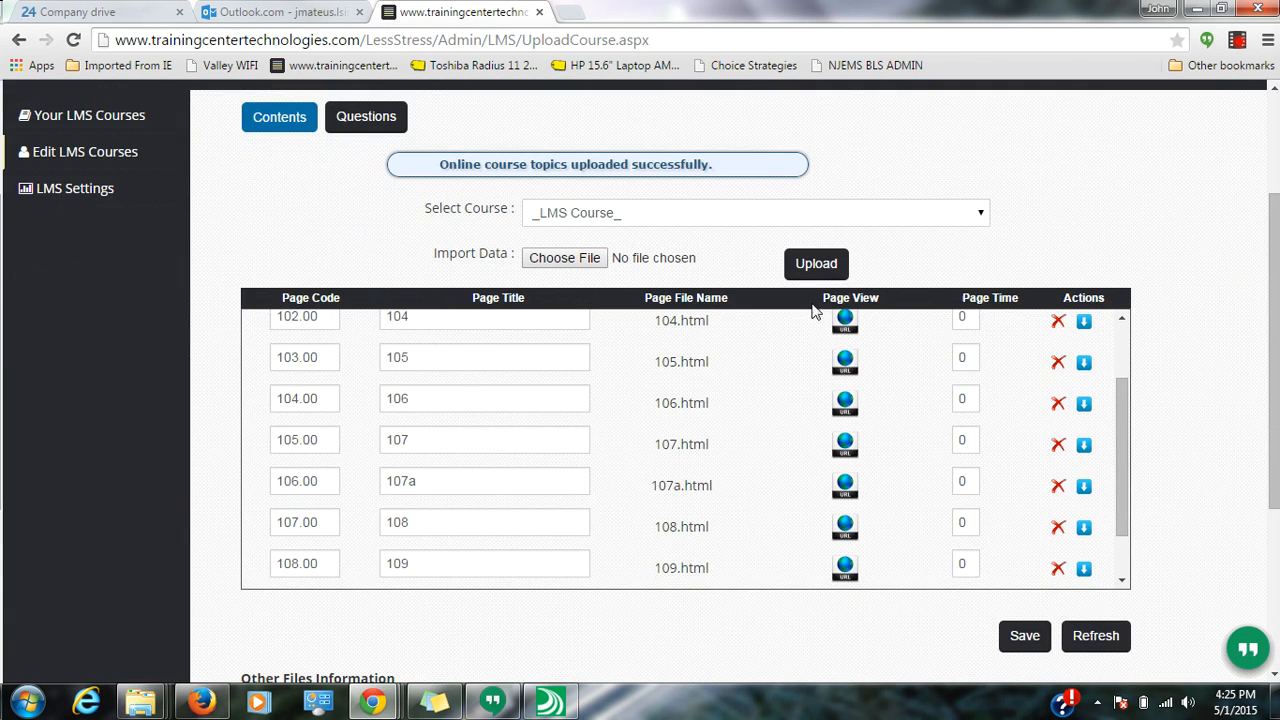
- Open the first topic page and log in to the portal with the administrator credentials
{"action": "left_click_drag", "start_coordinate": [1115, 418], "coordinate": [1119, 338]}
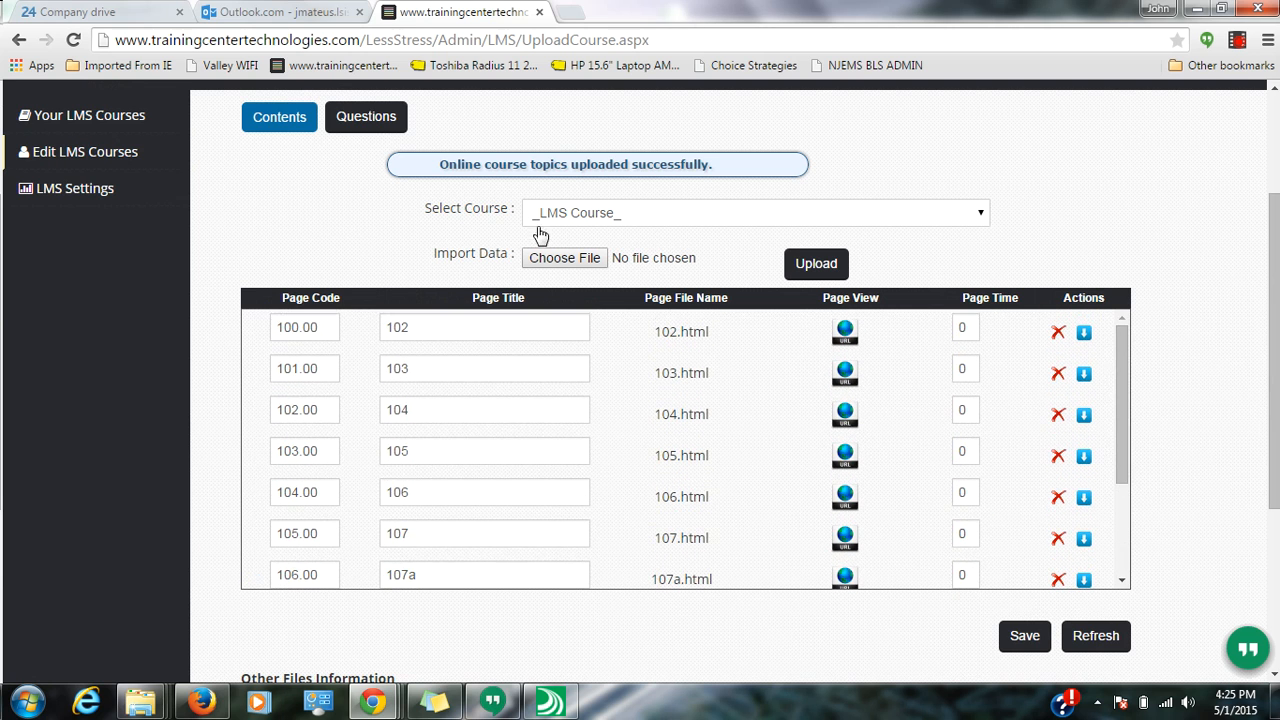
{"action": "left_click", "coordinate": [845, 331]}
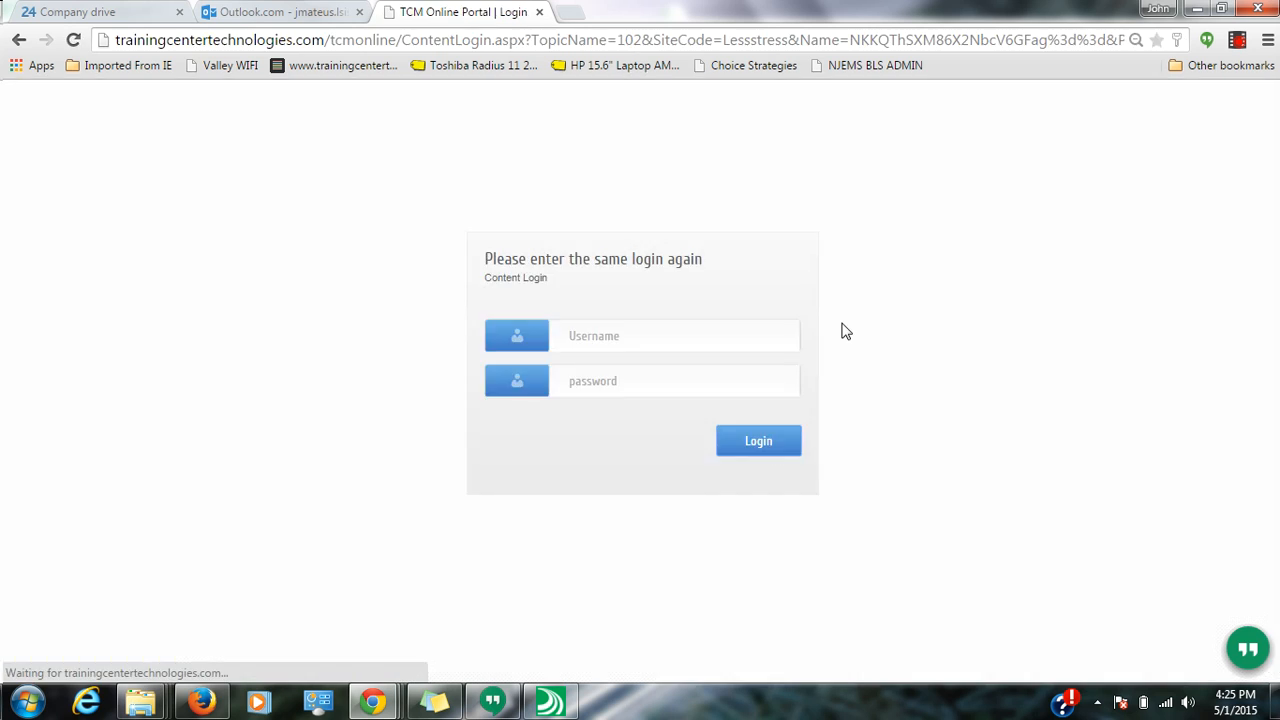
{"action": "left_click", "coordinate": [630, 335]}
{"action": "type", "text": "admin"}
{"action": "key", "text": "Tab"}
{"action": "type", "text": "****"}
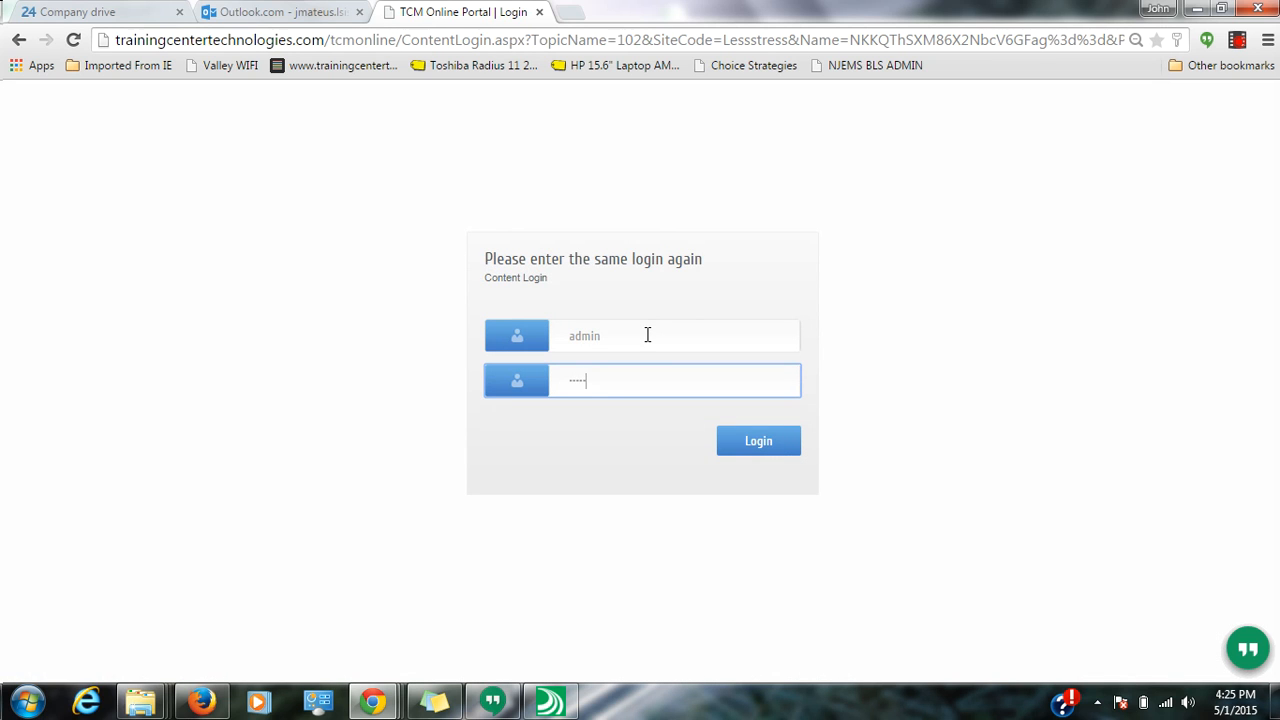
{"action": "key", "text": "BackSpace"}
{"action": "key", "text": "BackSpace"}
{"action": "key", "text": "BackSpace"}
{"action": "left_click", "coordinate": [777, 450]}
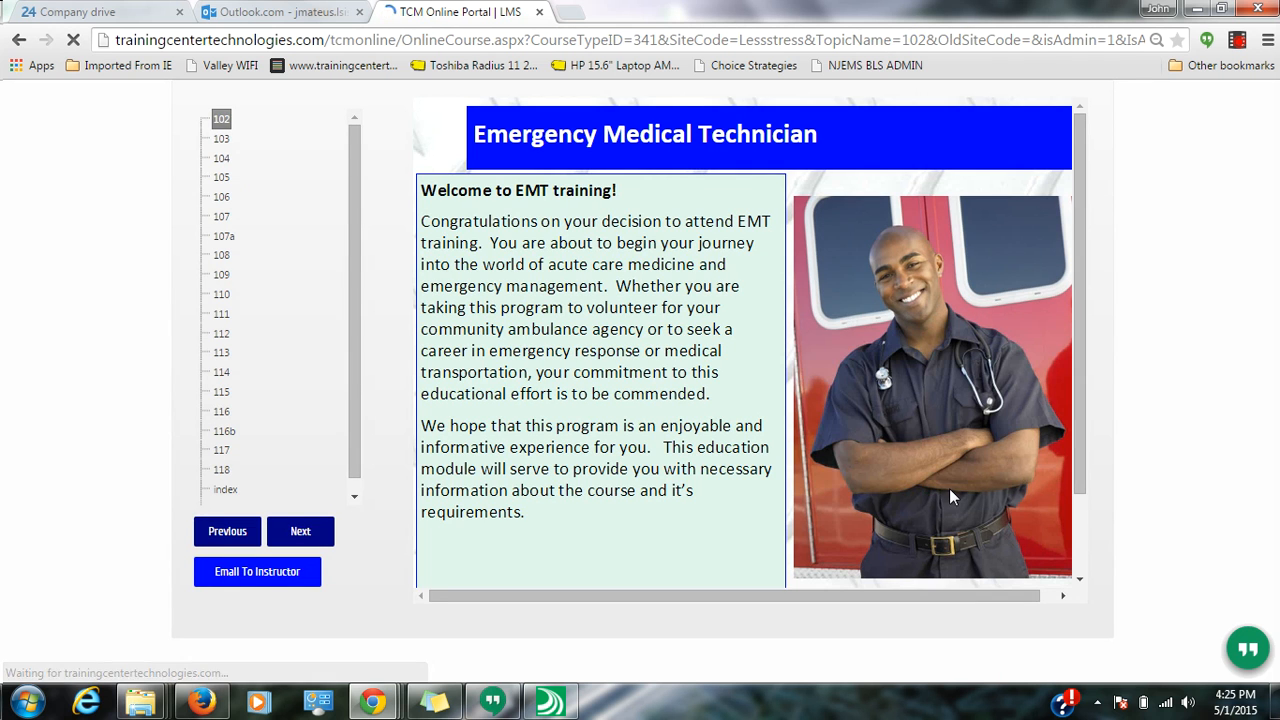
- Advance the EMT lesson through pages 103 to 107a
{"action": "left_click", "coordinate": [300, 531]}
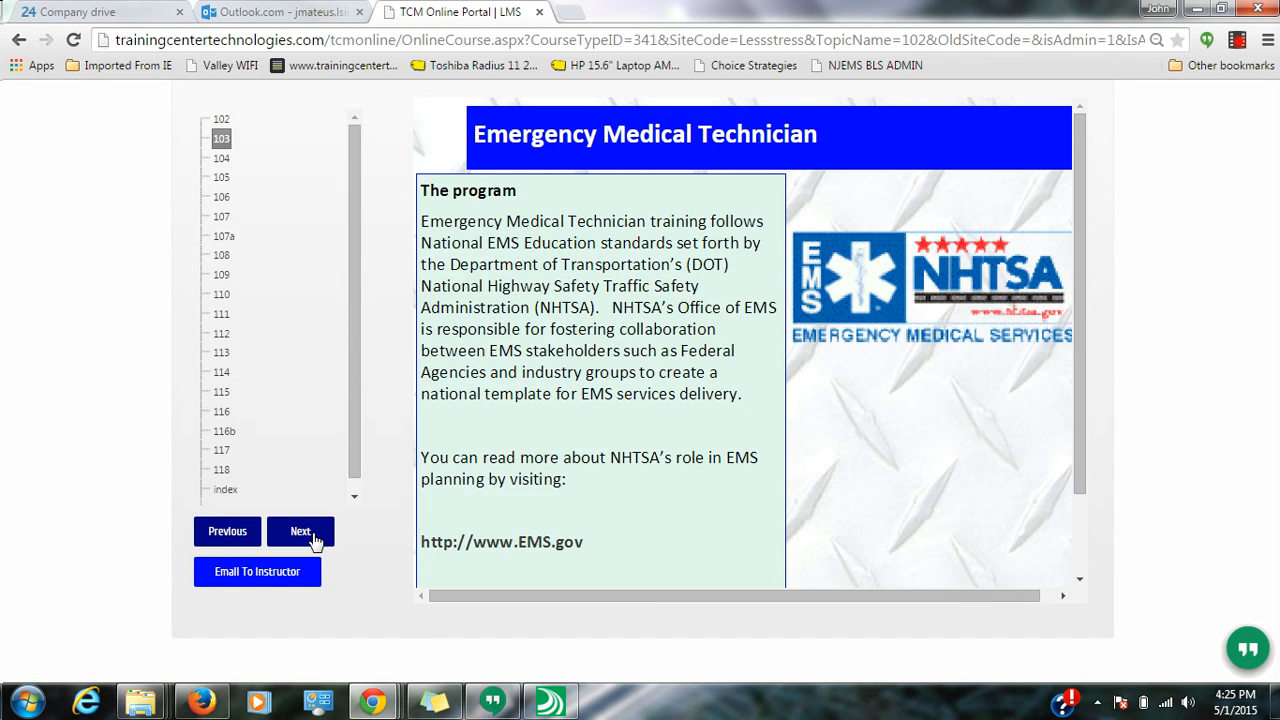
{"action": "left_click", "coordinate": [300, 531]}
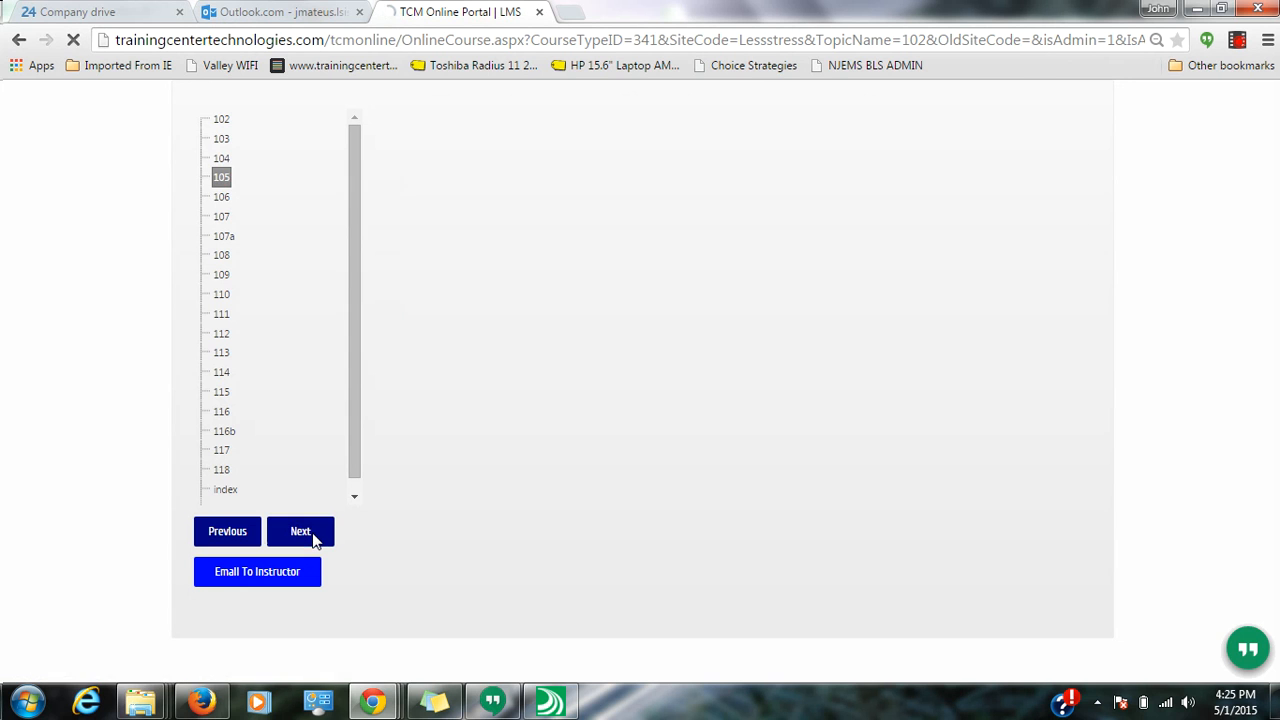
{"action": "left_click", "coordinate": [314, 538]}
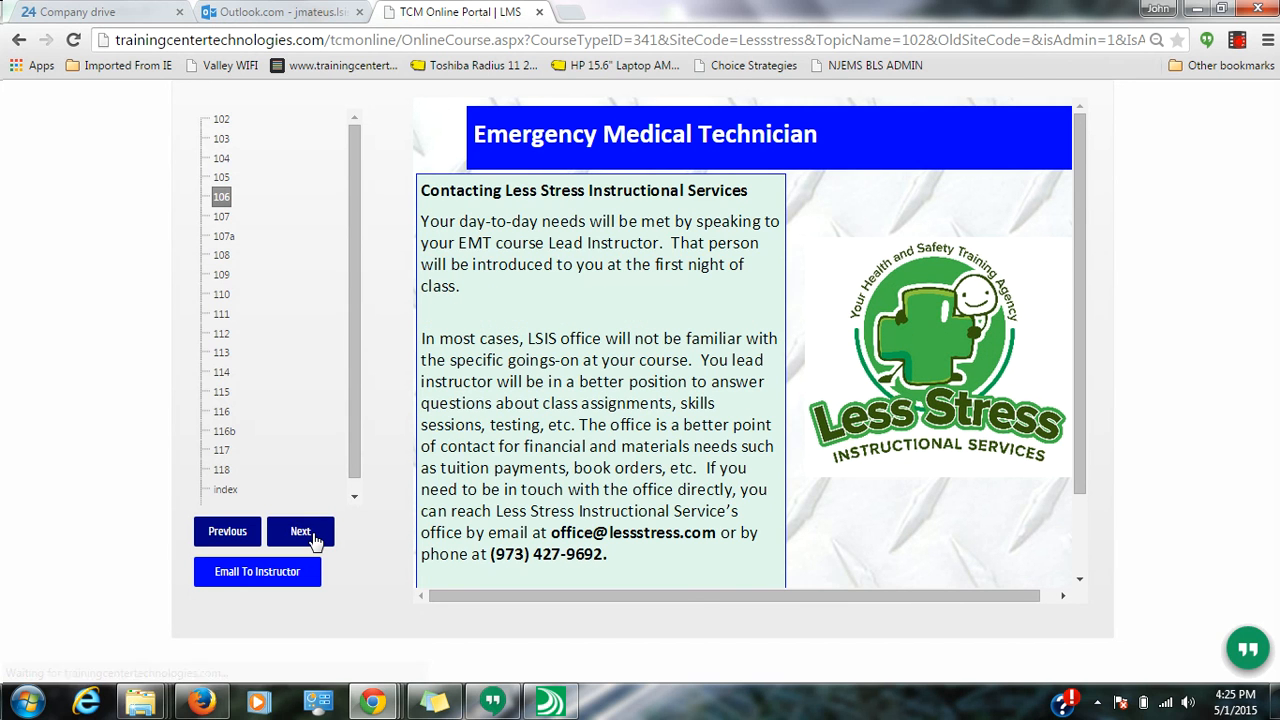
{"action": "left_click", "coordinate": [314, 538]}
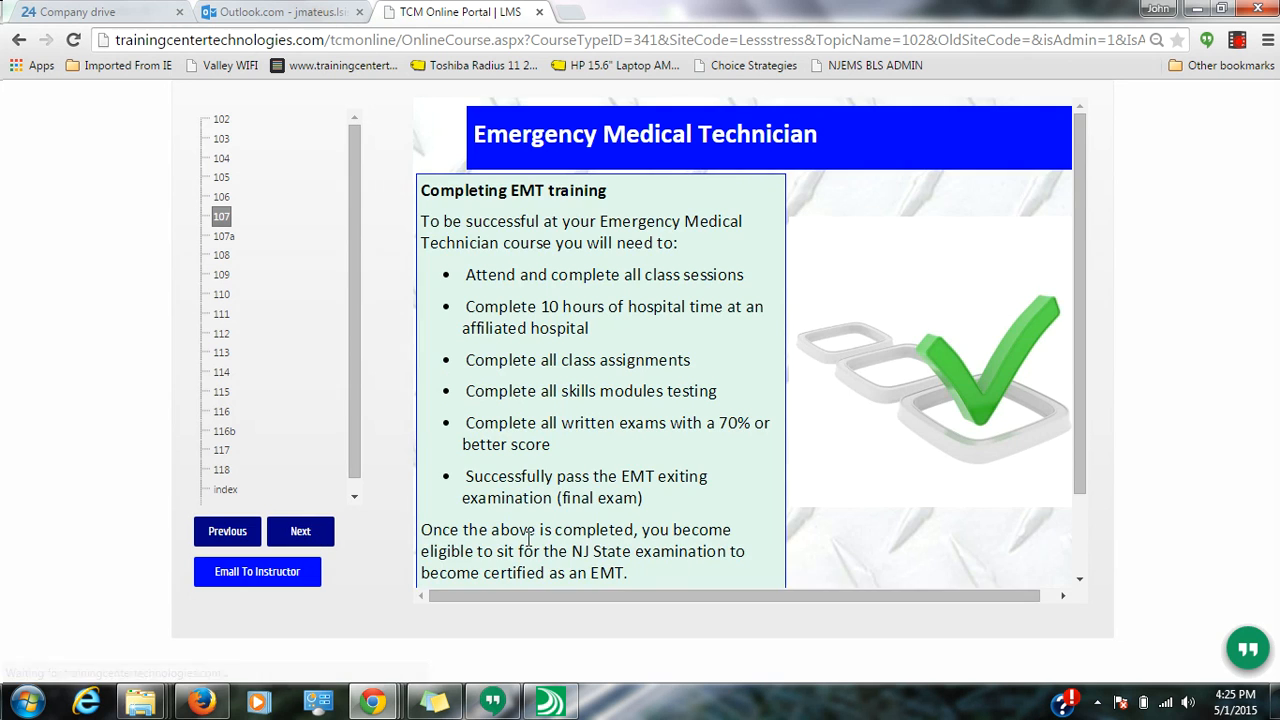
{"action": "scroll", "coordinate": [1075, 568], "scroll_direction": "down", "scroll_amount": 2}
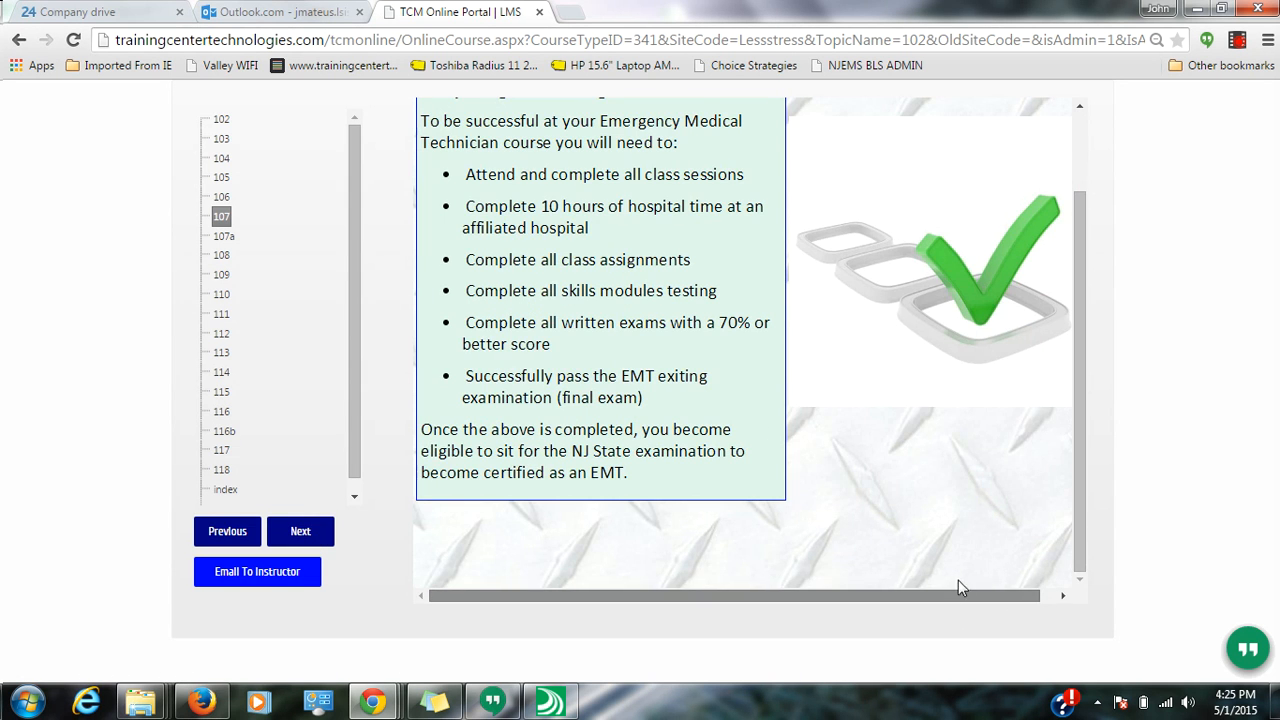
{"action": "scroll", "coordinate": [1080, 530], "scroll_direction": "up", "scroll_amount": 2}
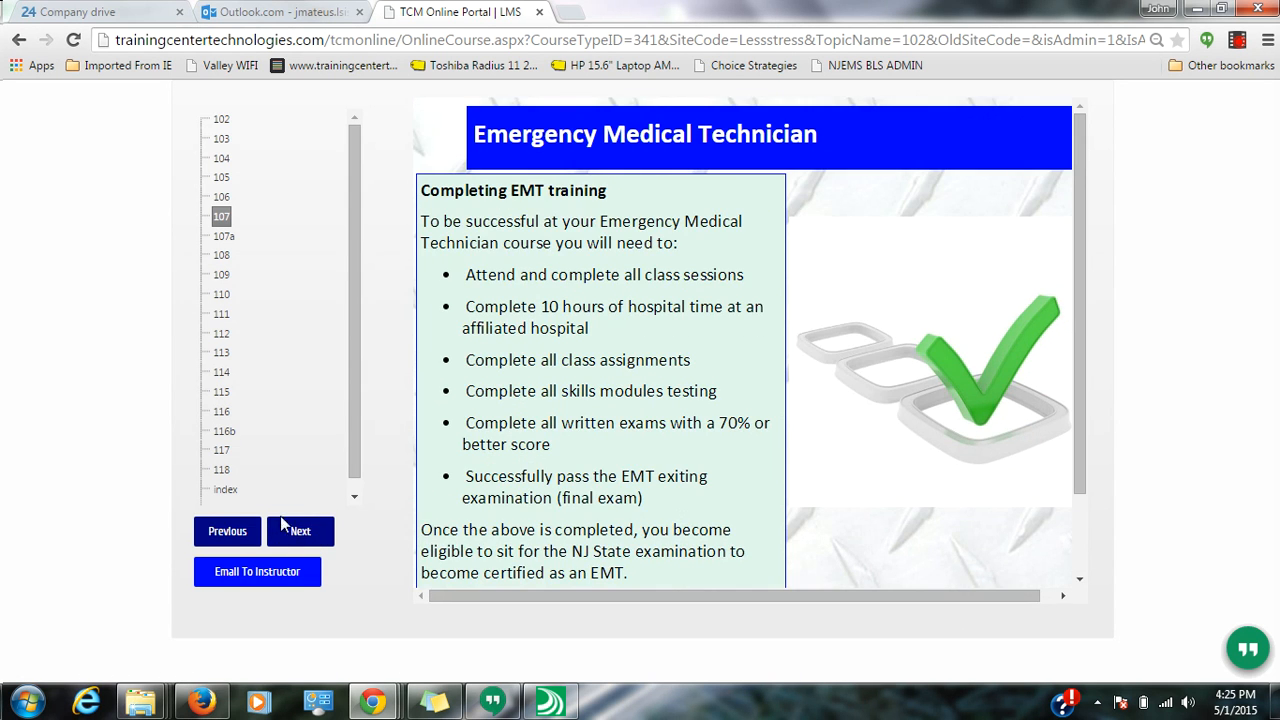
{"action": "left_click", "coordinate": [290, 535]}
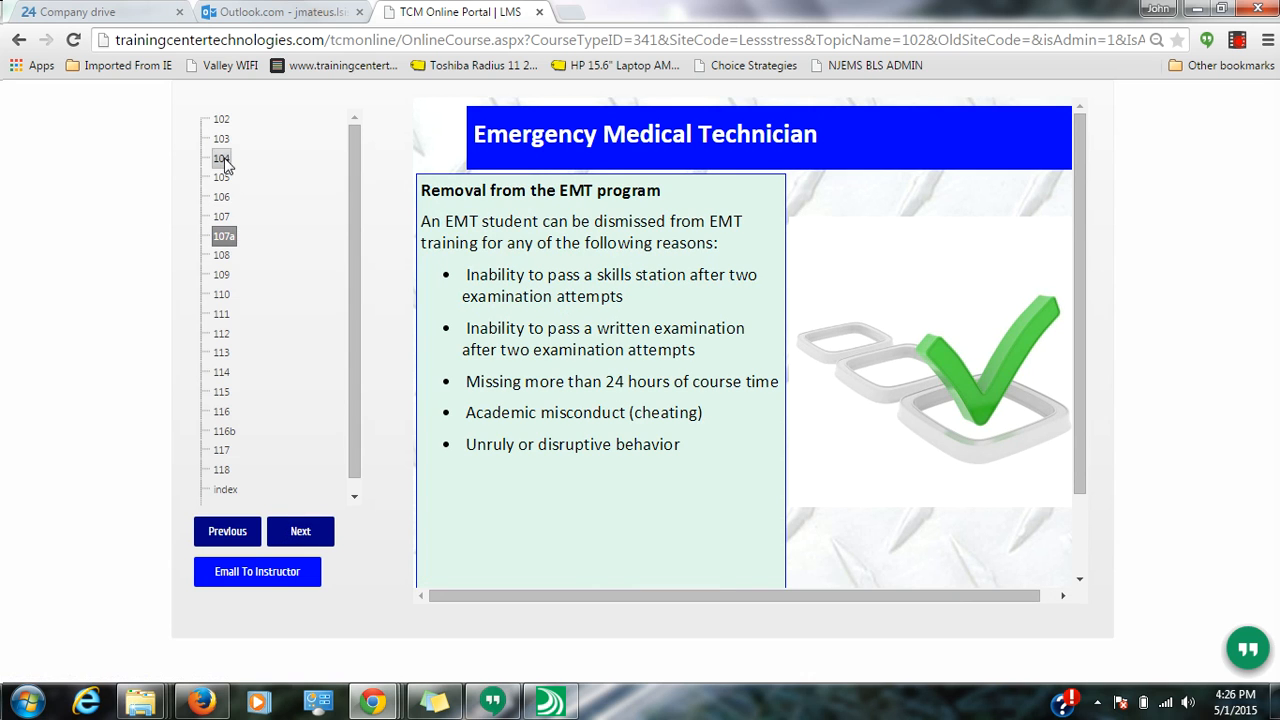
{"action": "left_click_drag", "start_coordinate": [231, 415], "coordinate": [225, 296]}
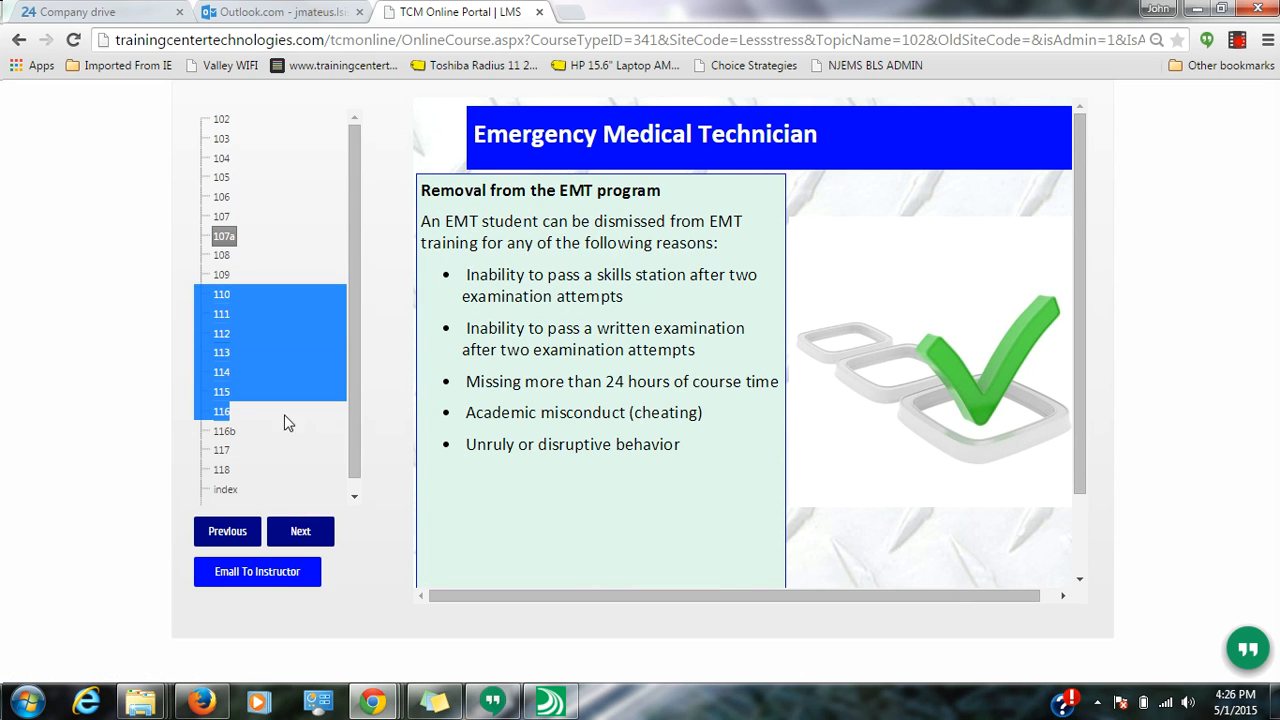
- Continue through pages 108 to 114 and beyond, then go back to the content login page
{"action": "left_click", "coordinate": [300, 535]}
{"action": "left_click", "coordinate": [298, 538]}
{"action": "left_click", "coordinate": [298, 538]}
{"action": "left_click", "coordinate": [298, 538]}
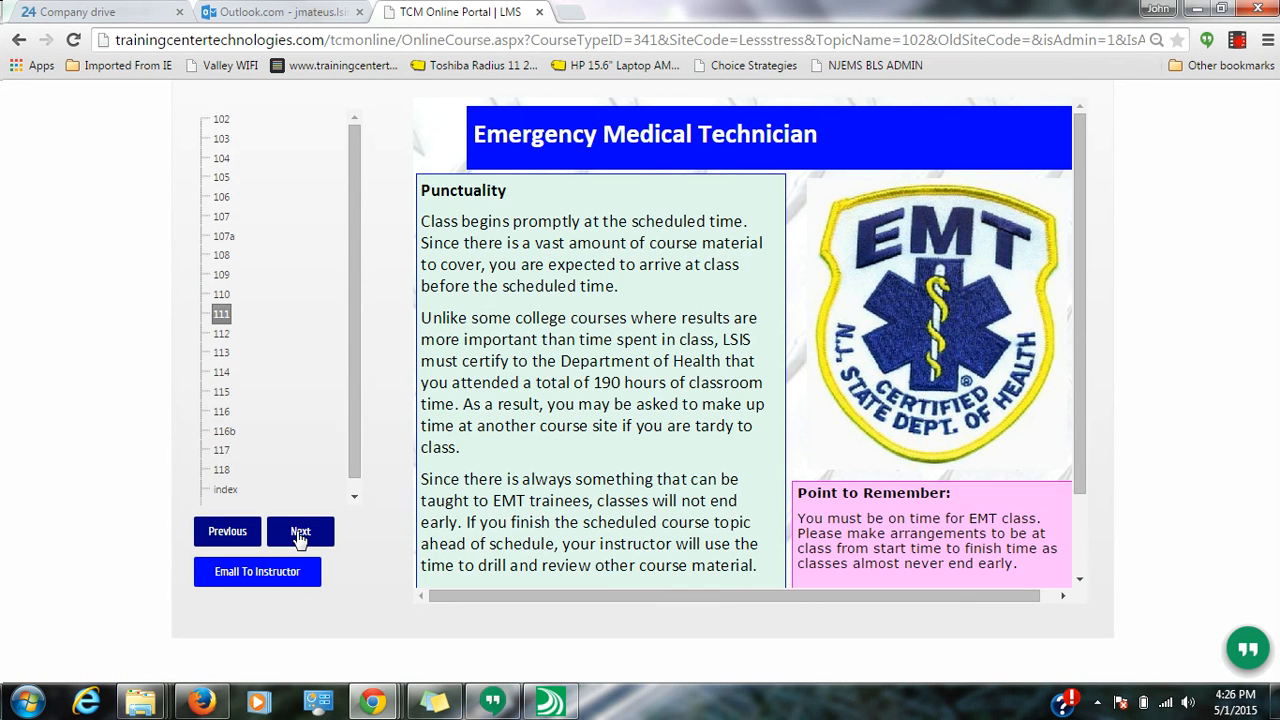
{"action": "left_click", "coordinate": [299, 536]}
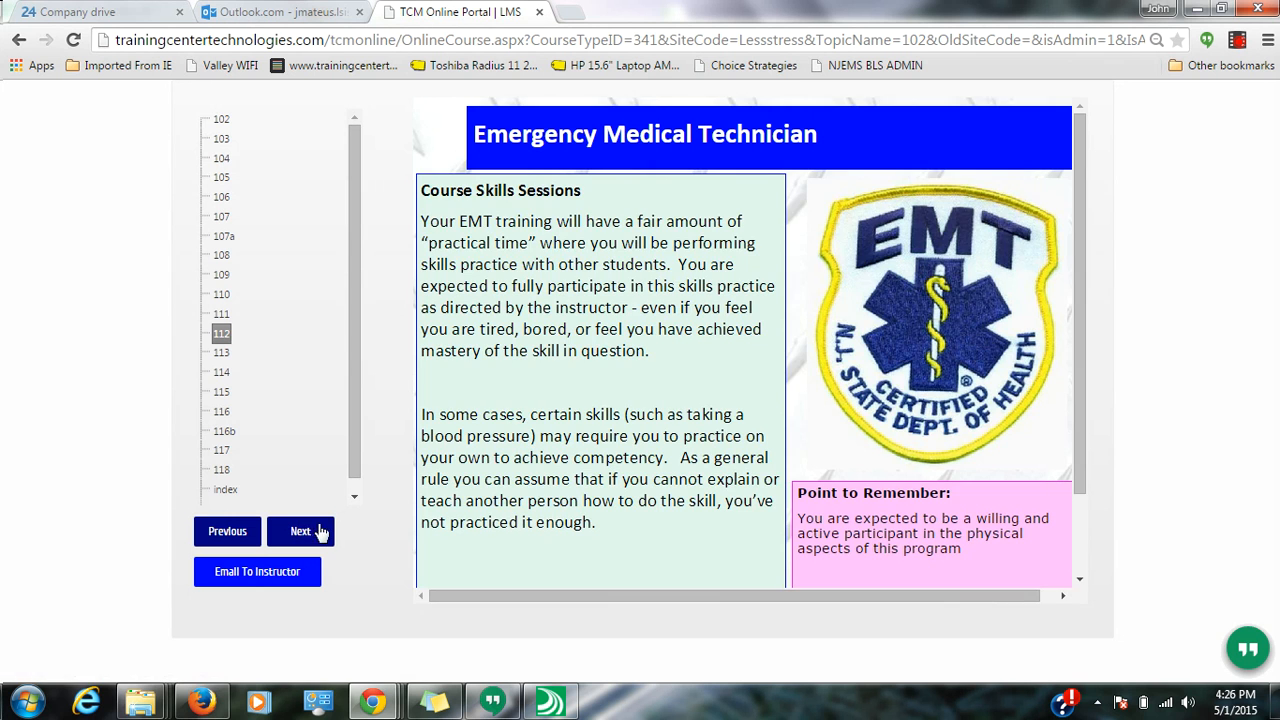
{"action": "left_click", "coordinate": [298, 536]}
{"action": "left_click", "coordinate": [298, 538]}
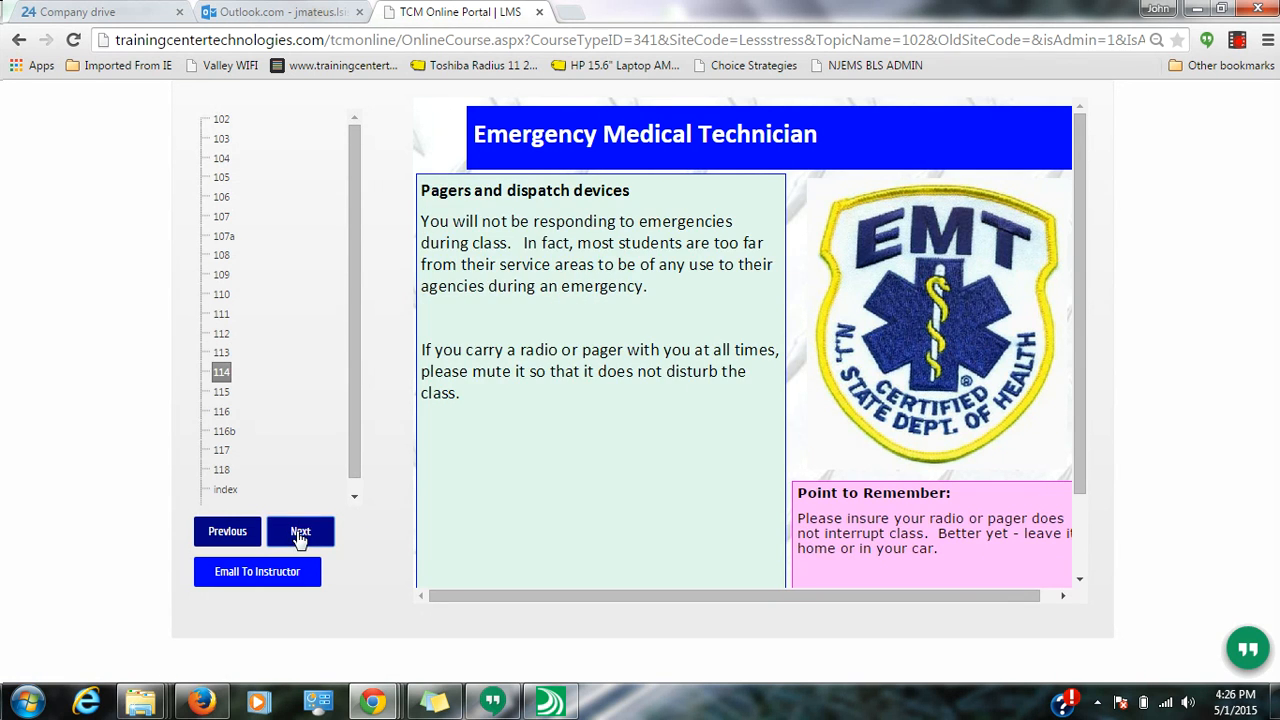
{"action": "left_click", "coordinate": [300, 538]}
{"action": "left_click", "coordinate": [18, 40]}
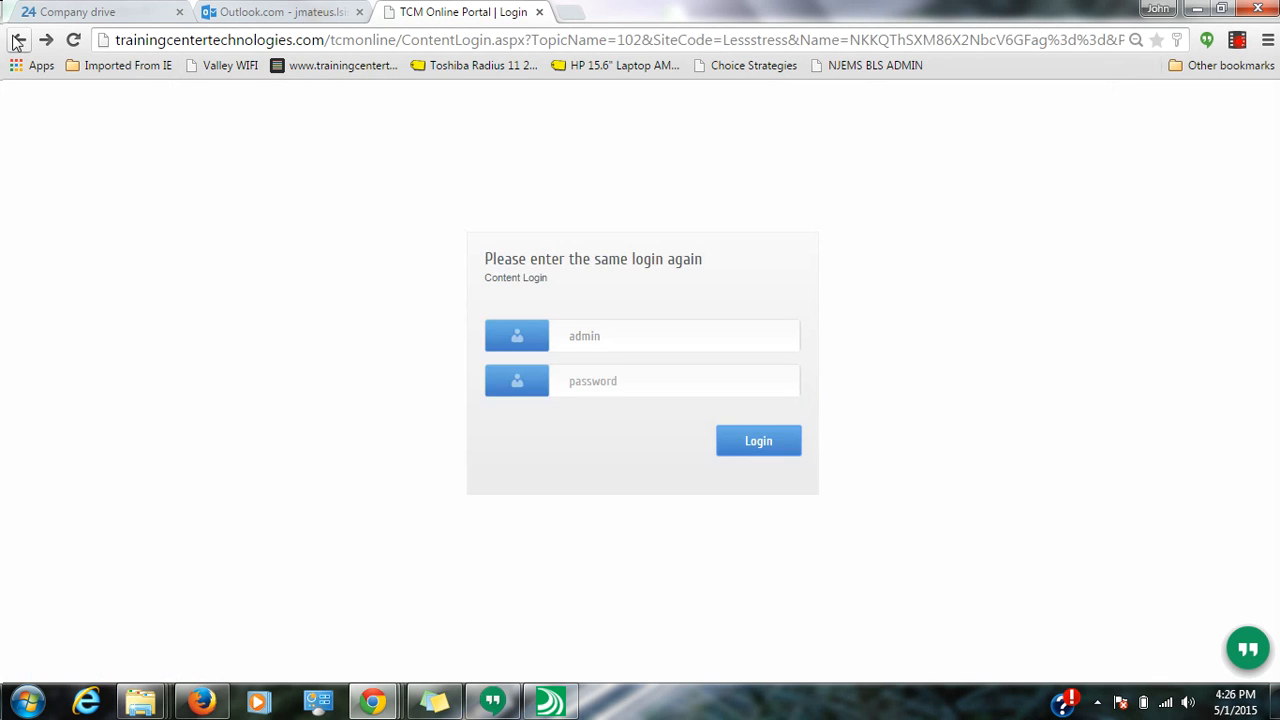
- Return to Upload Course and open the Questions page with _LMS Course_ selected
{"action": "left_click", "coordinate": [18, 40]}
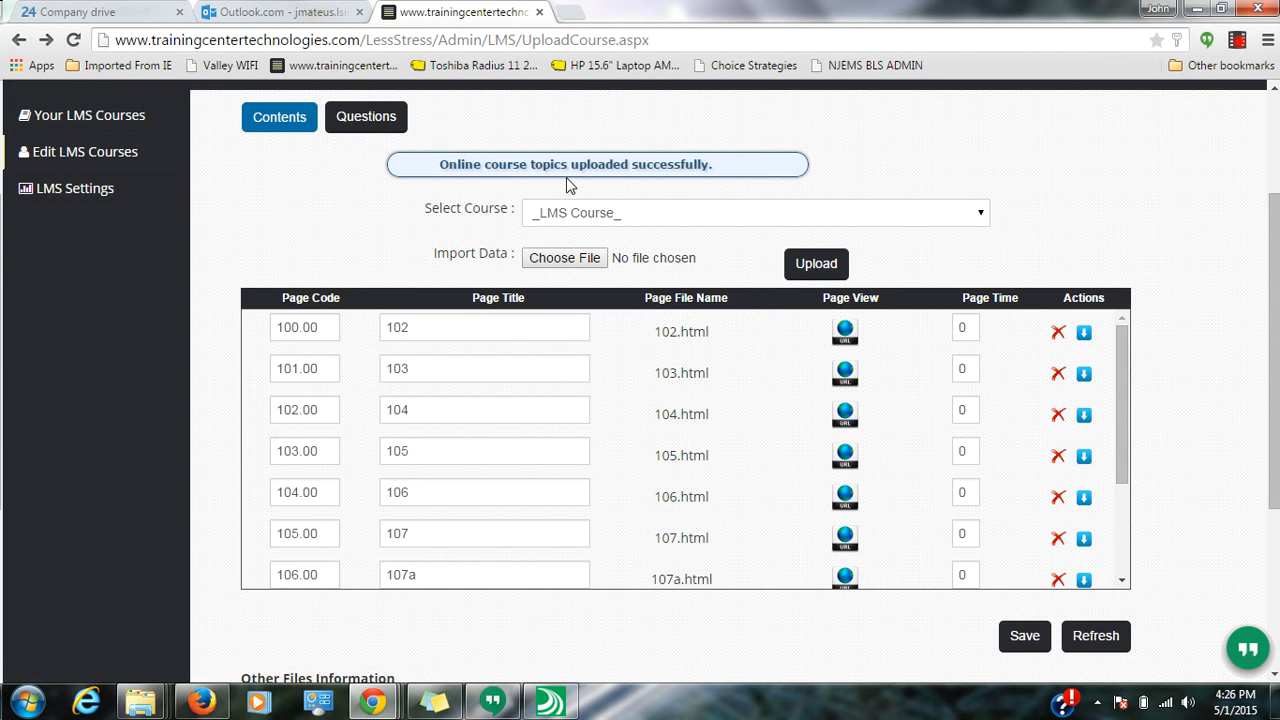
{"action": "scroll", "coordinate": [644, 163], "scroll_direction": "up", "scroll_amount": 1}
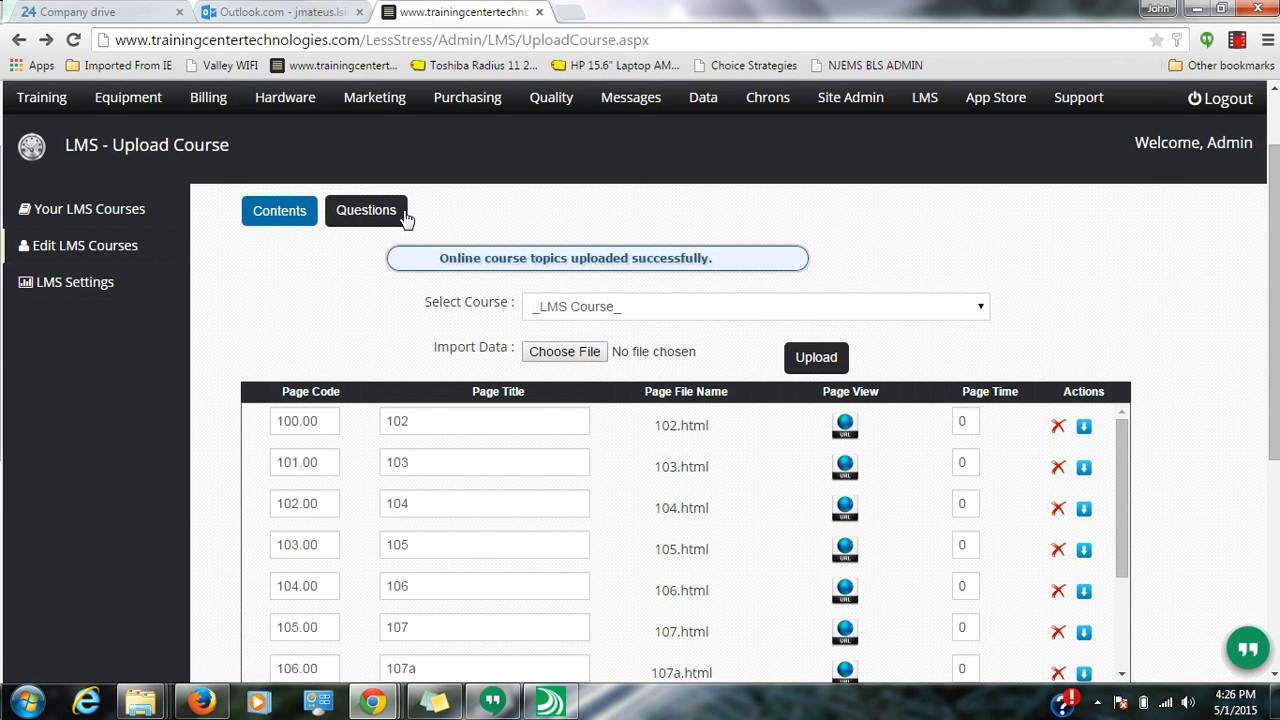
{"action": "left_click", "coordinate": [378, 212]}
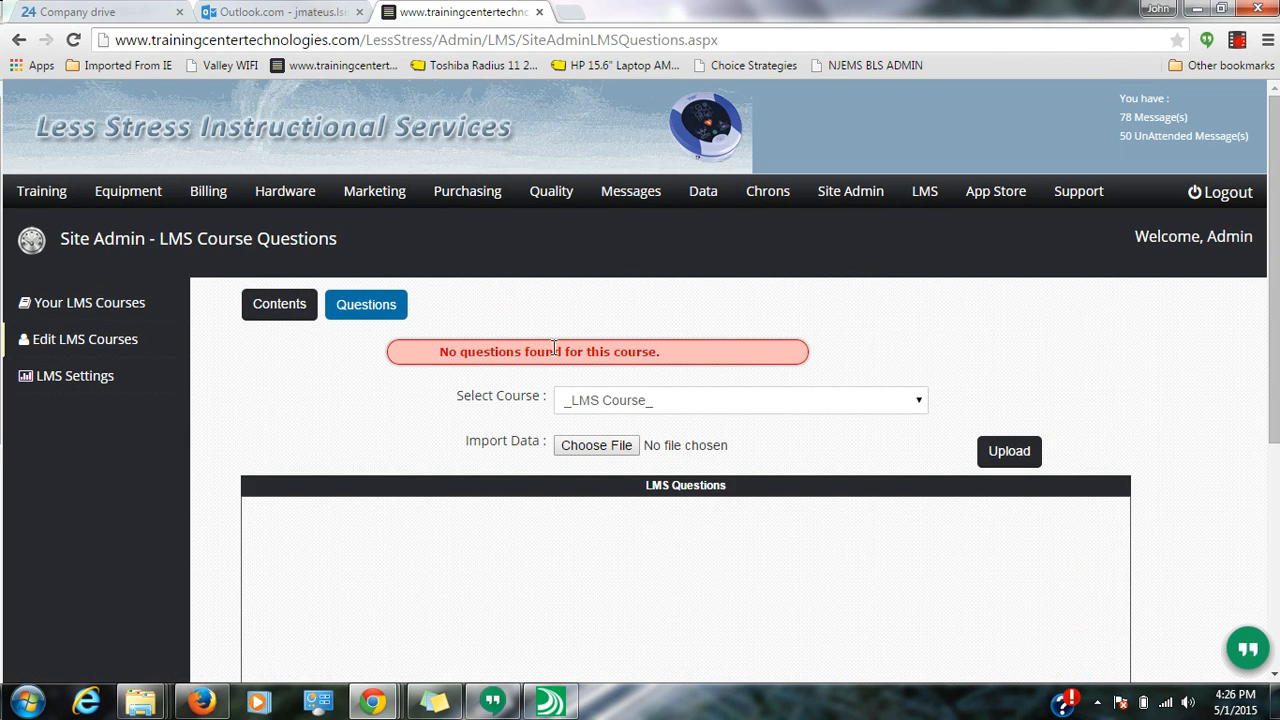
{"action": "left_click", "coordinate": [606, 413]}
{"action": "left_click", "coordinate": [928, 424]}
- Choose EMSinfectioncontrol.xls from the Desktop and upload its quiz questions
{"action": "left_click", "coordinate": [595, 444]}
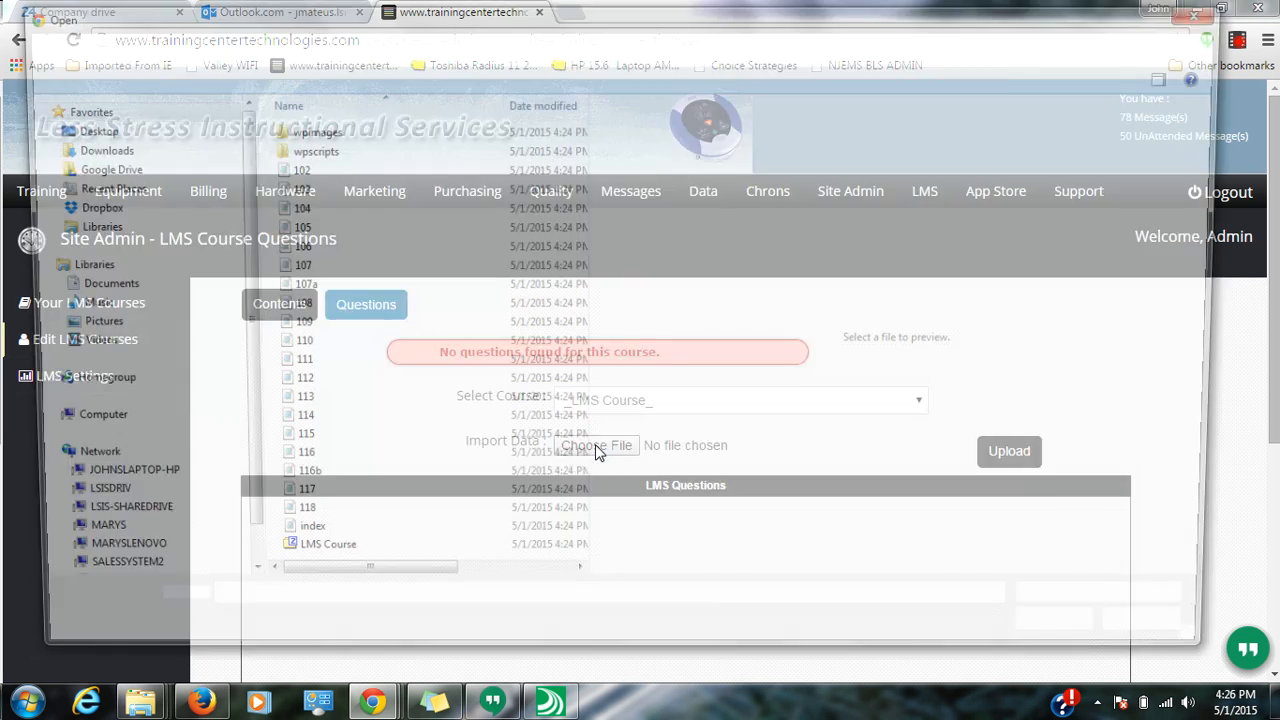
{"action": "left_click", "coordinate": [83, 132]}
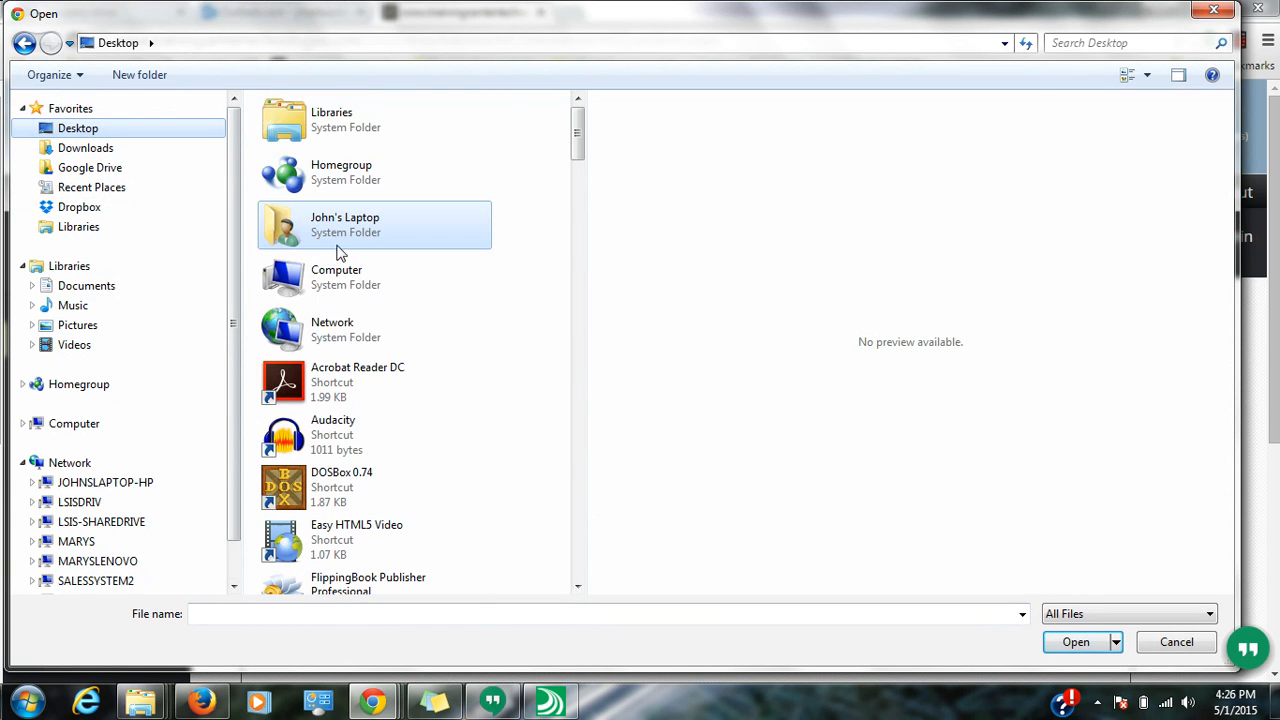
{"action": "left_click_drag", "start_coordinate": [581, 147], "coordinate": [538, 375]}
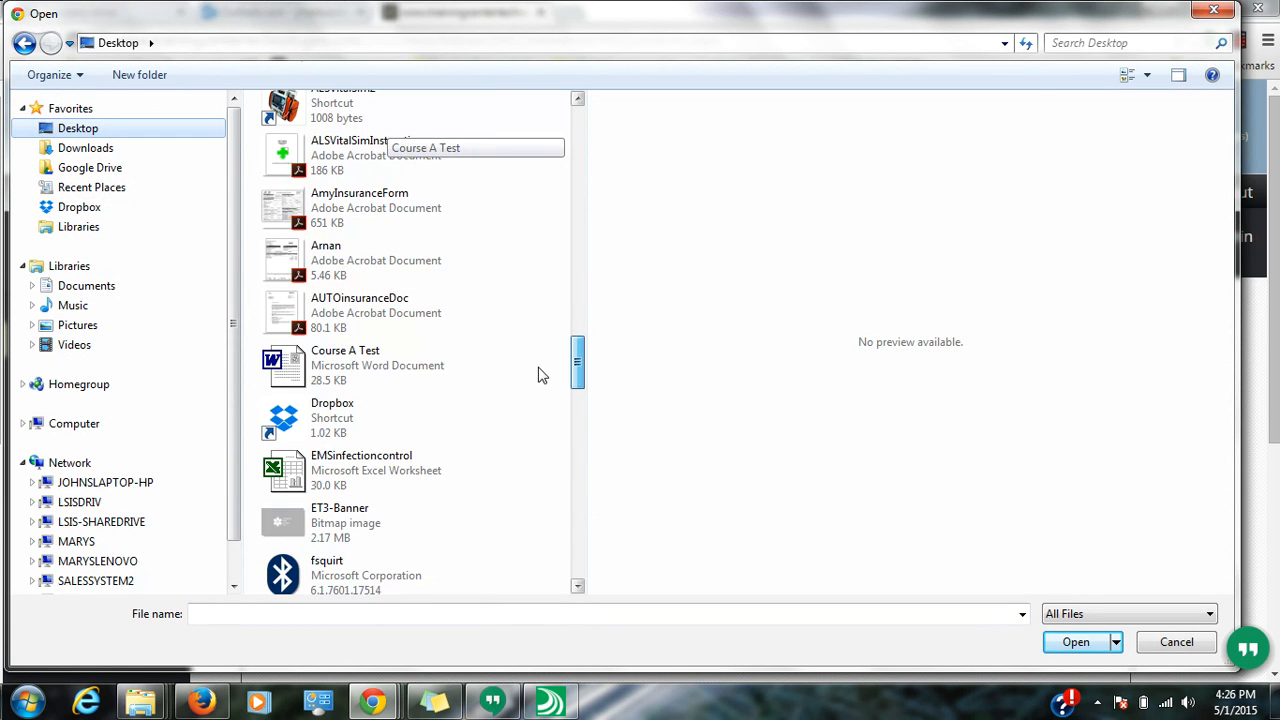
{"action": "left_click", "coordinate": [370, 470]}
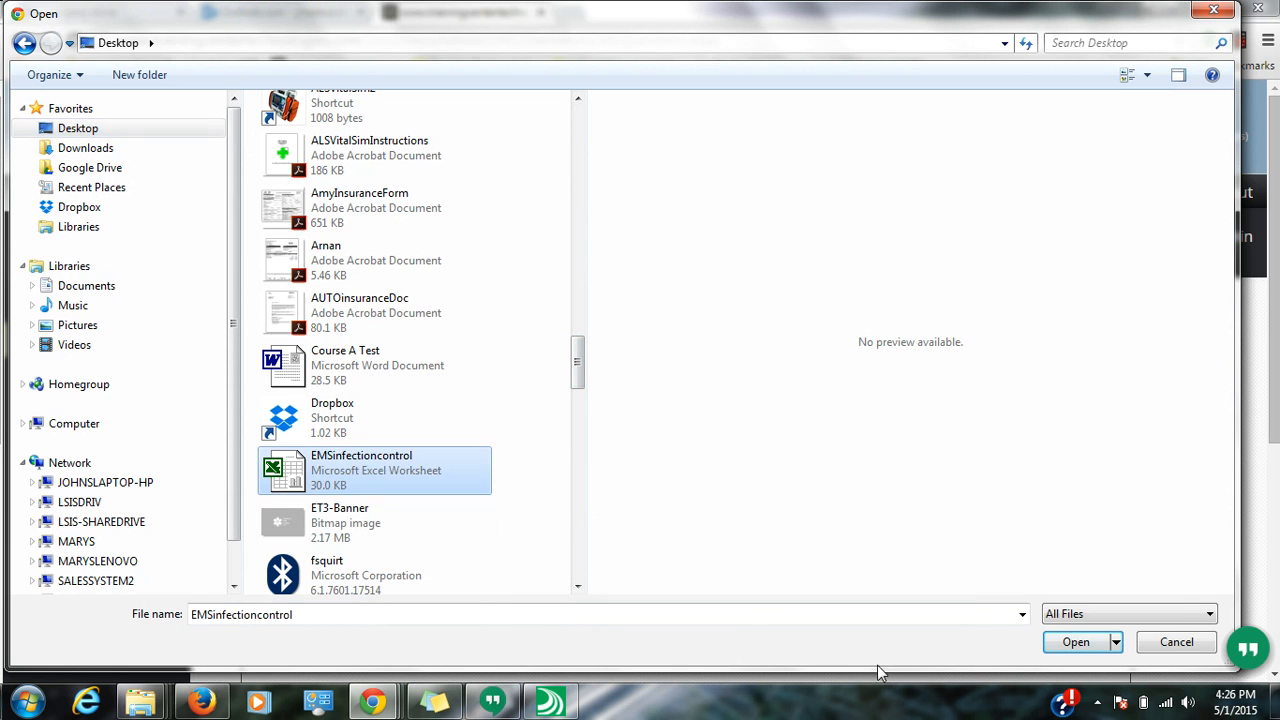
{"action": "left_click", "coordinate": [1070, 645]}
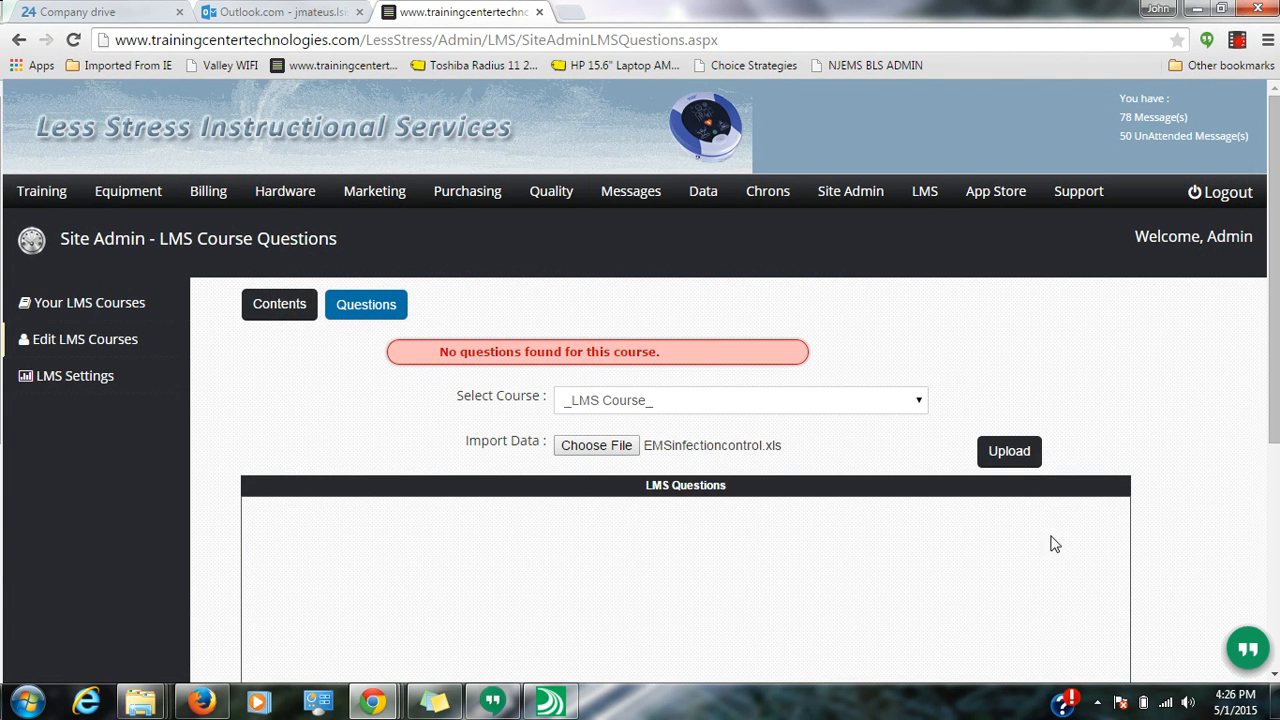
{"action": "left_click", "coordinate": [1012, 452]}
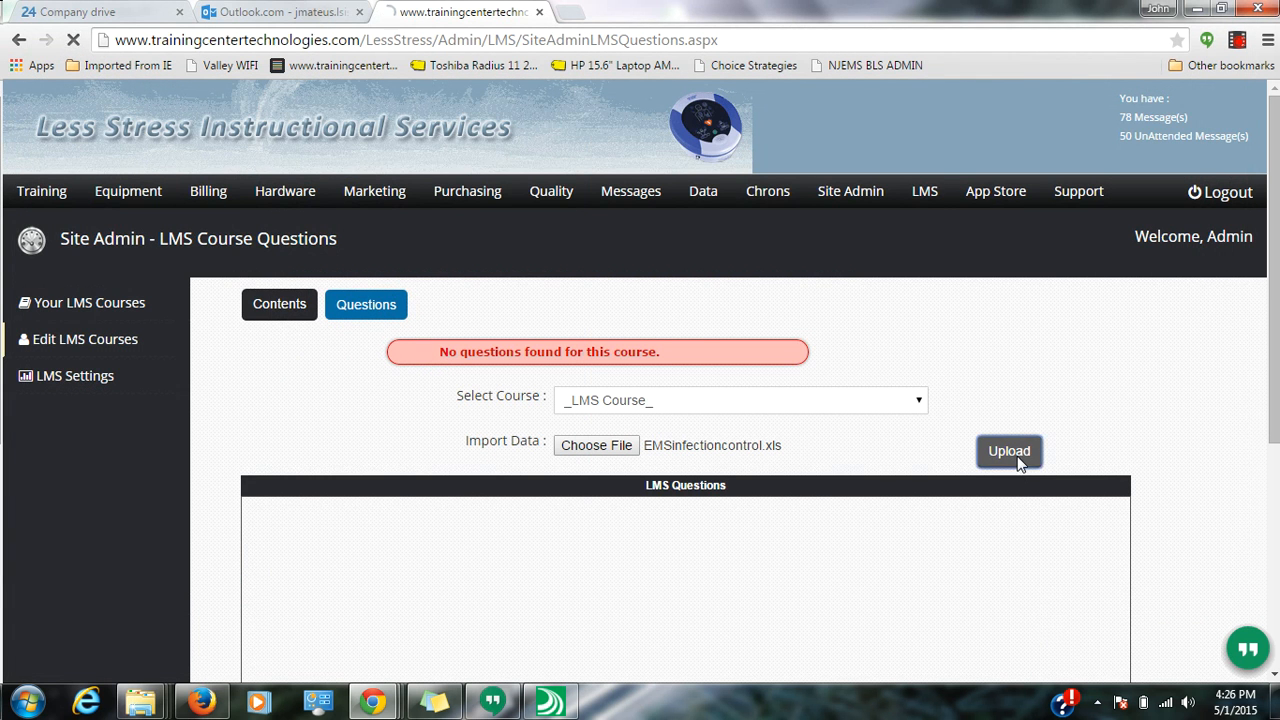
- Review the imported questions with their choices and score weights, then go to Contents
{"action": "scroll", "coordinate": [1158, 500], "scroll_direction": "down", "scroll_amount": 2}
{"action": "scroll", "coordinate": [1158, 500], "scroll_direction": "down", "scroll_amount": 1}
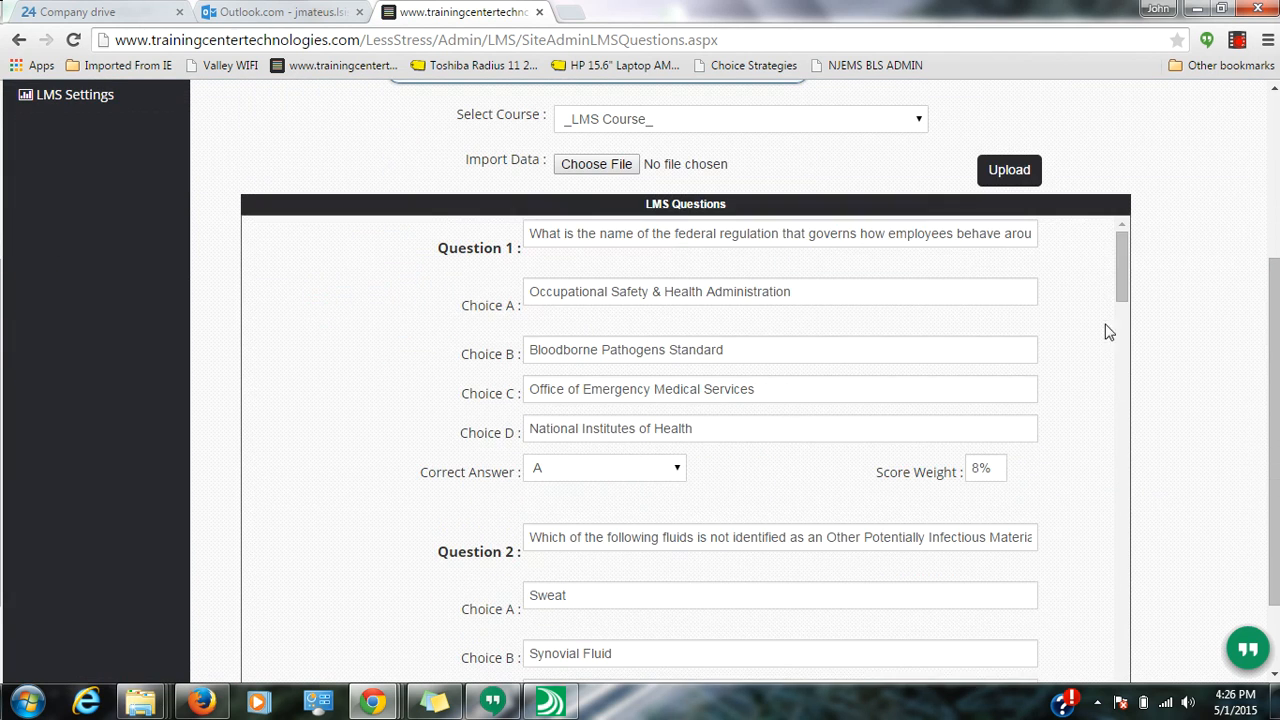
{"action": "left_click_drag", "start_coordinate": [1122, 287], "coordinate": [1090, 428]}
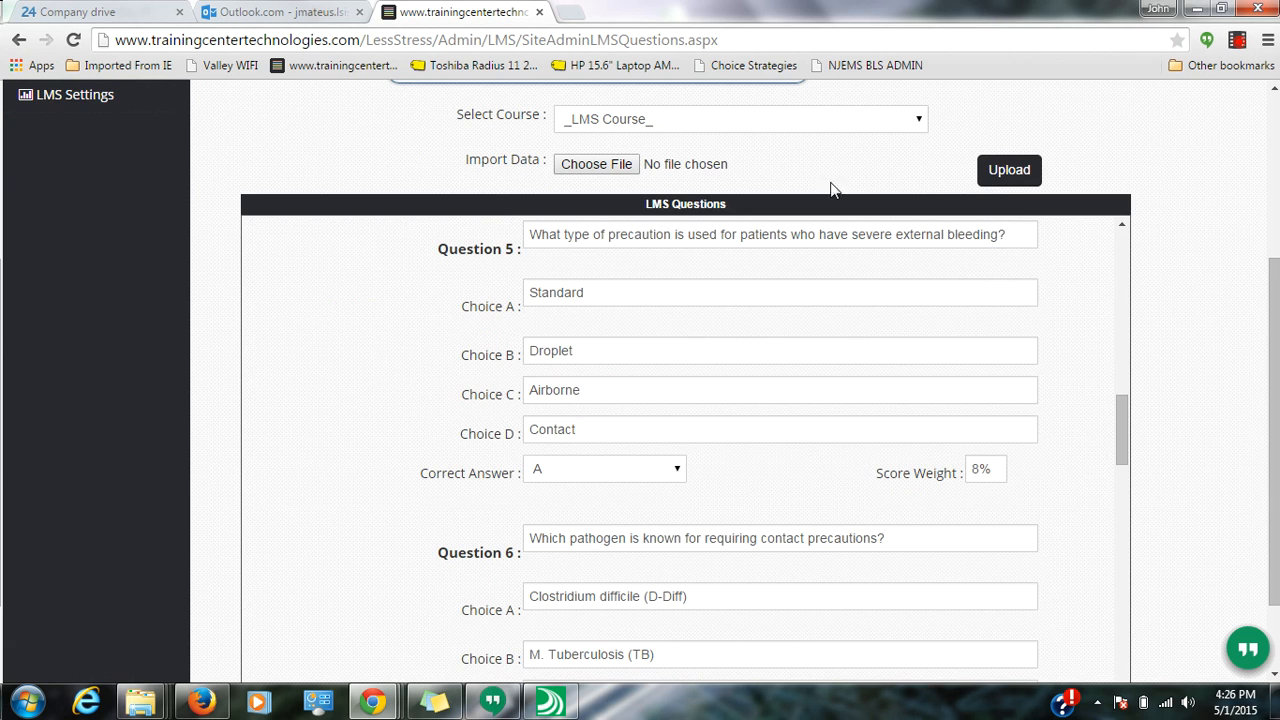
{"action": "scroll", "coordinate": [835, 190], "scroll_direction": "up", "scroll_amount": 2}
{"action": "left_click", "coordinate": [292, 218]}
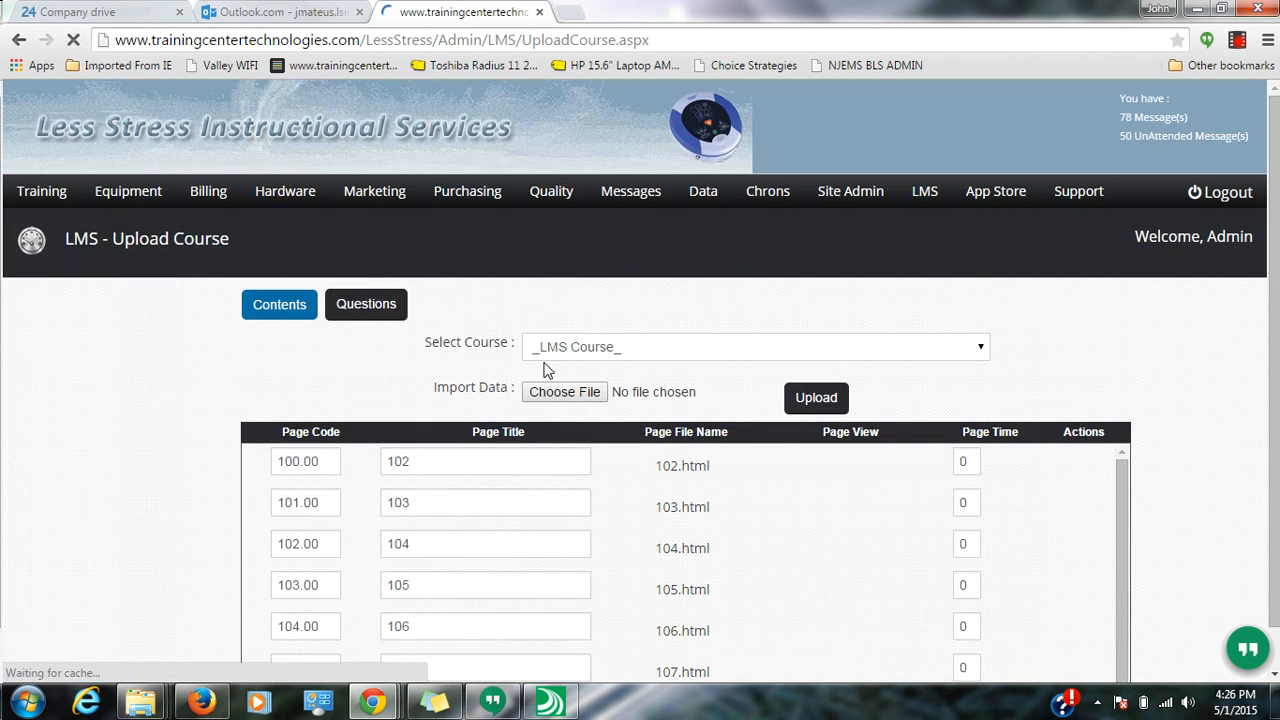
- Preview lesson page 102.html in the portal and log in with the username and password
{"action": "left_click", "coordinate": [844, 468]}
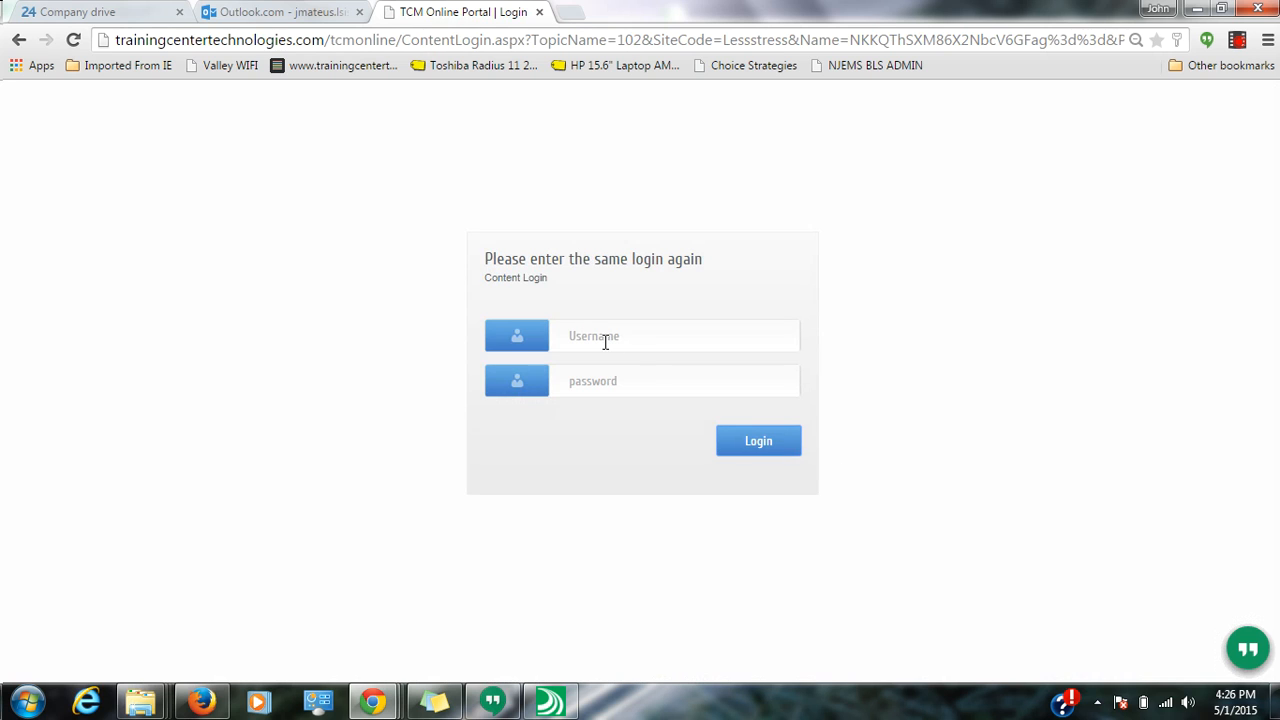
{"action": "left_click", "coordinate": [603, 340]}
{"action": "type", "text": "admin"}
{"action": "key", "text": "Tab"}
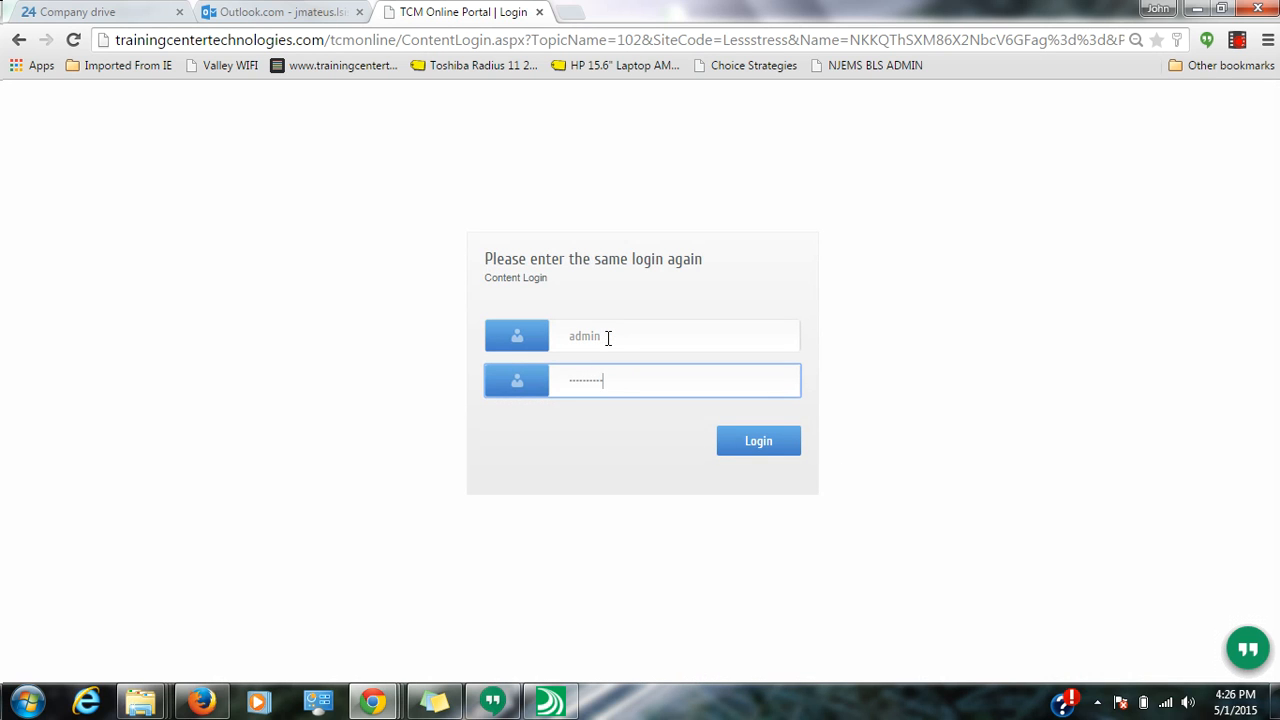
{"action": "left_click", "coordinate": [768, 437]}
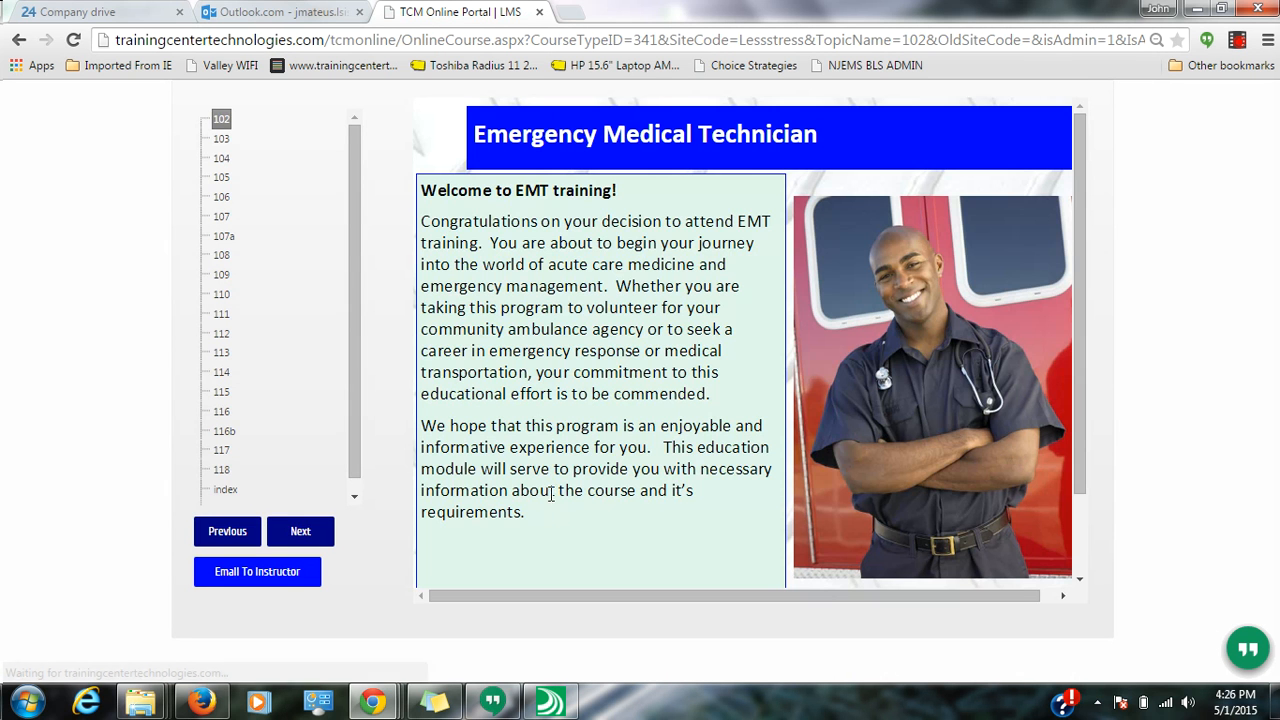
- Advance three lesson pages to the 12-question infection control quiz and scroll through its questions
{"action": "left_click", "coordinate": [299, 530]}
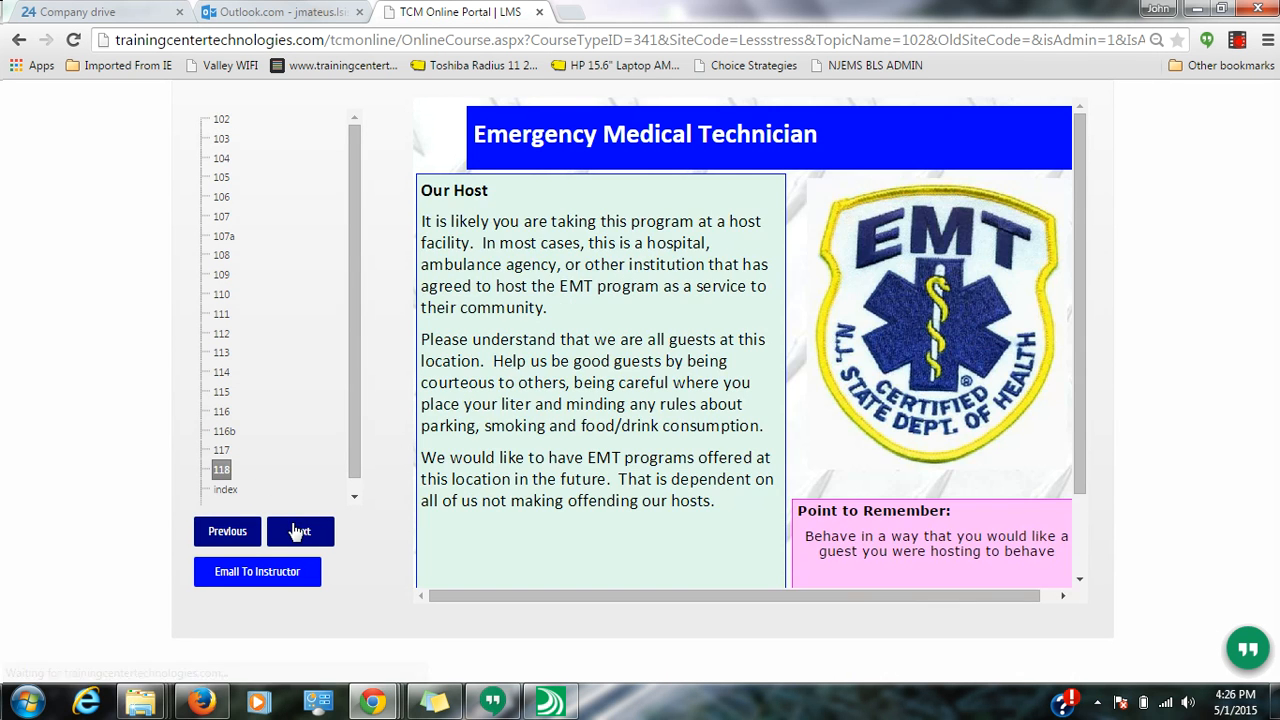
{"action": "left_click", "coordinate": [297, 531]}
{"action": "left_click", "coordinate": [300, 531]}
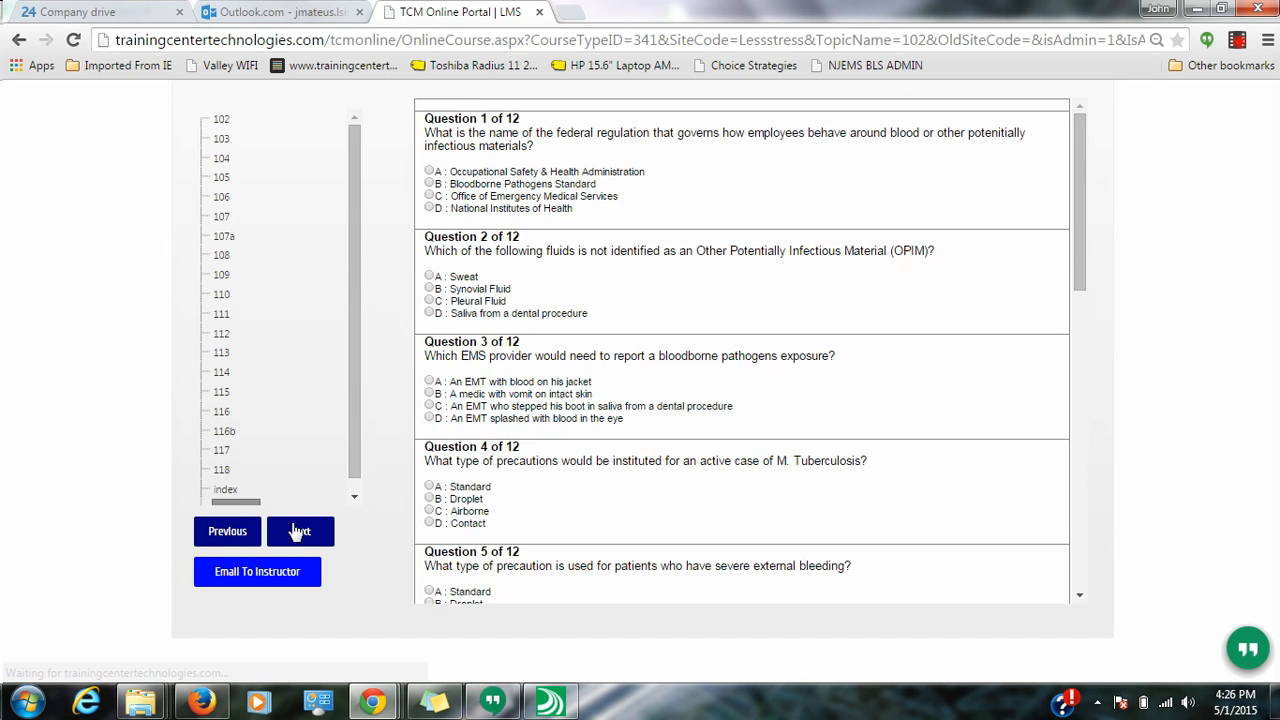
{"action": "scroll", "coordinate": [583, 238], "scroll_direction": "down", "scroll_amount": 9}
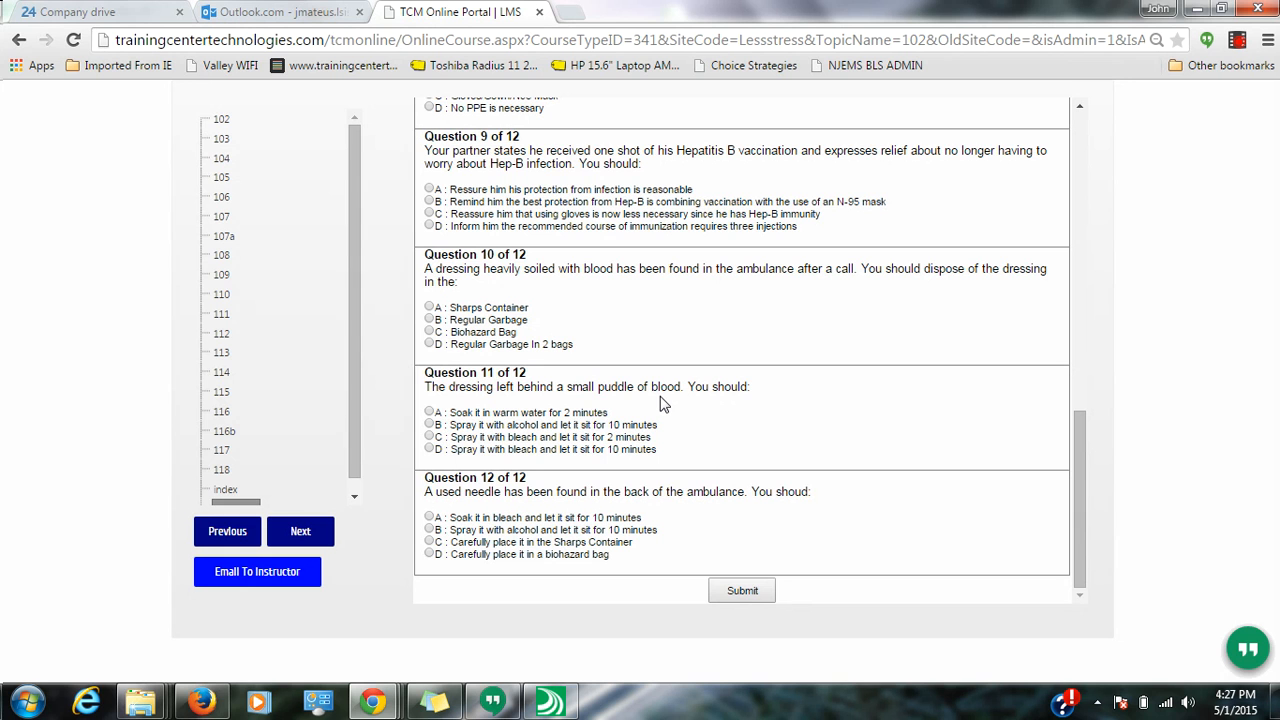
{"action": "scroll", "coordinate": [550, 434], "scroll_direction": "up", "scroll_amount": 12}
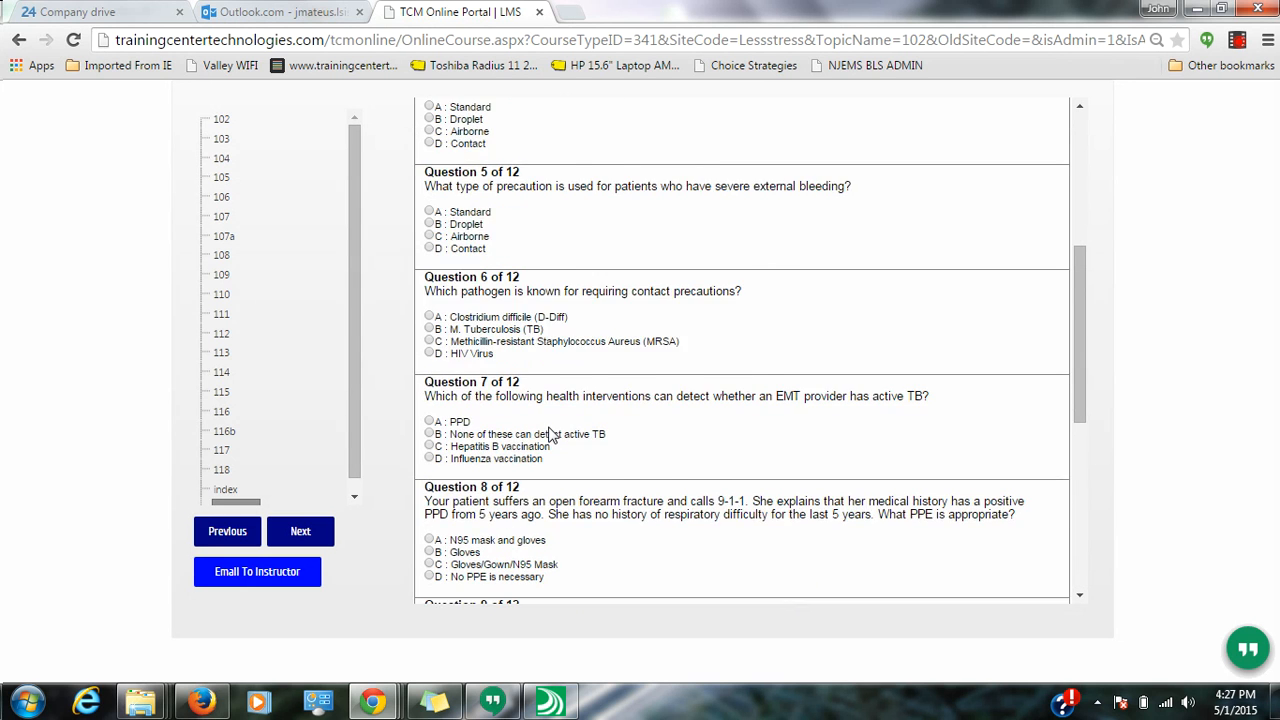
- Go back twice from the quiz to the LMS Upload Course page listing 102.html onward
{"action": "left_click", "coordinate": [18, 40]}
{"action": "left_click", "coordinate": [18, 41]}
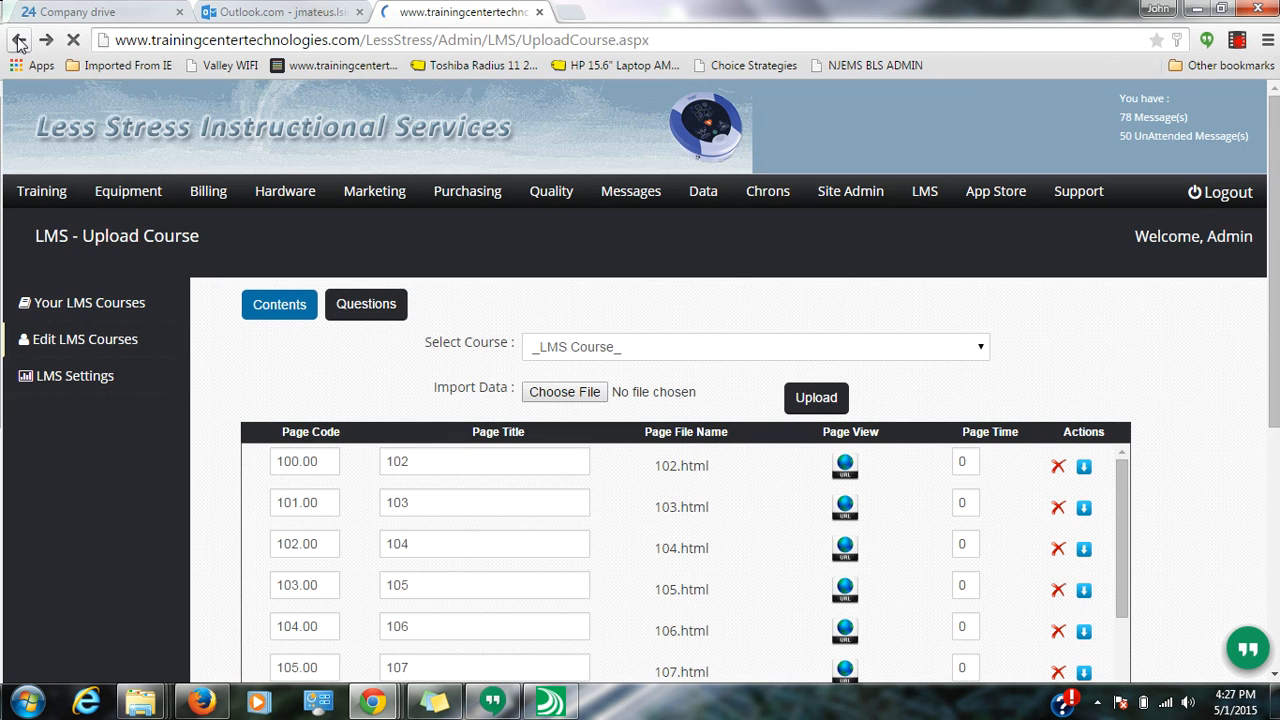